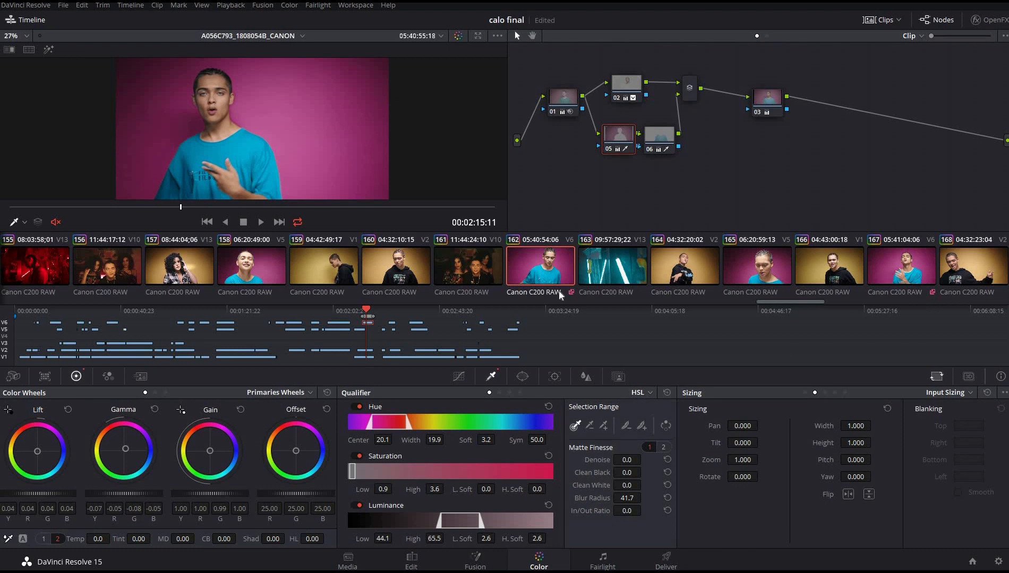
- Bypass all grades on clip 162 and space out the parallel nodes and layer mixer in the node graph
key("shift+d")
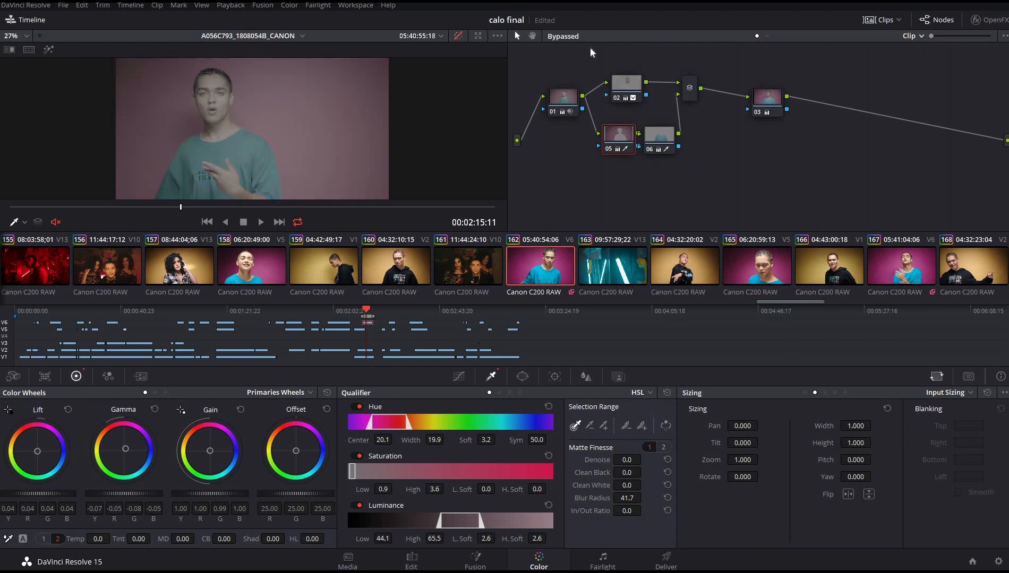
left_click(766, 36)
left_click(564, 279)
left_click(767, 36)
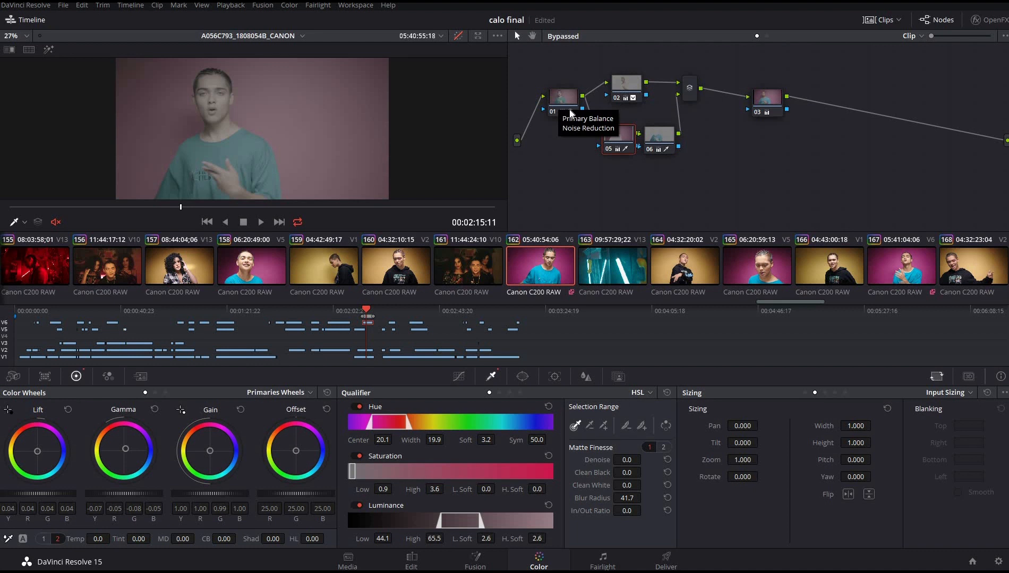
left_click_drag(570, 111, 565, 114)
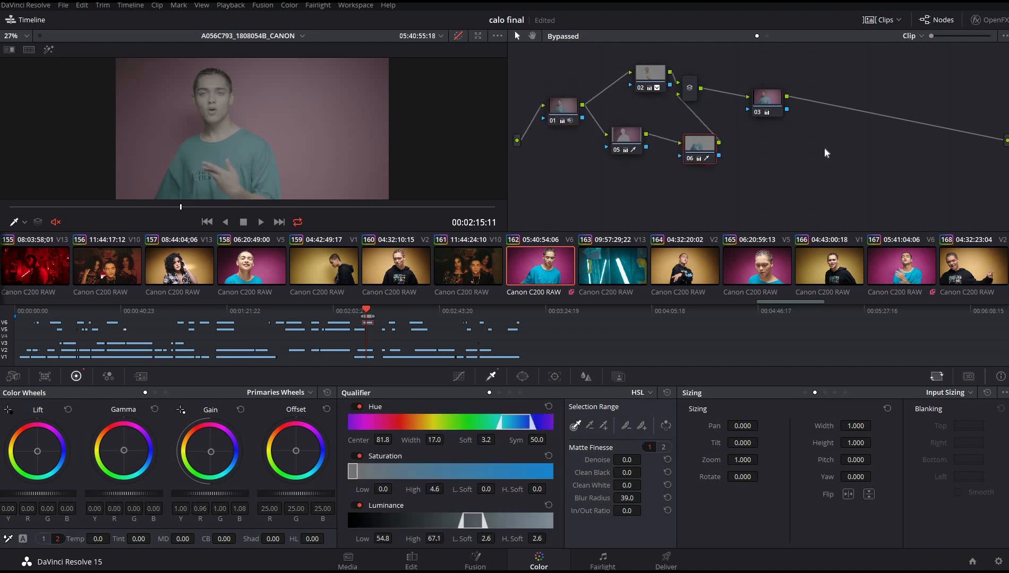
left_click_drag(690, 89, 712, 81)
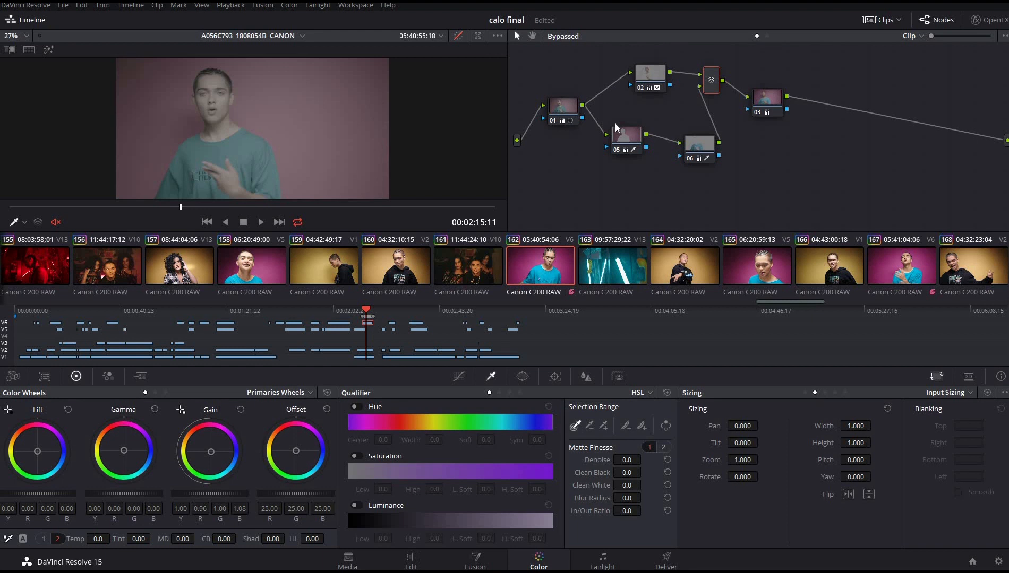
- Examine the settings of nodes 01 and 02 in turn, finishing with node 01 selected
left_click(564, 113)
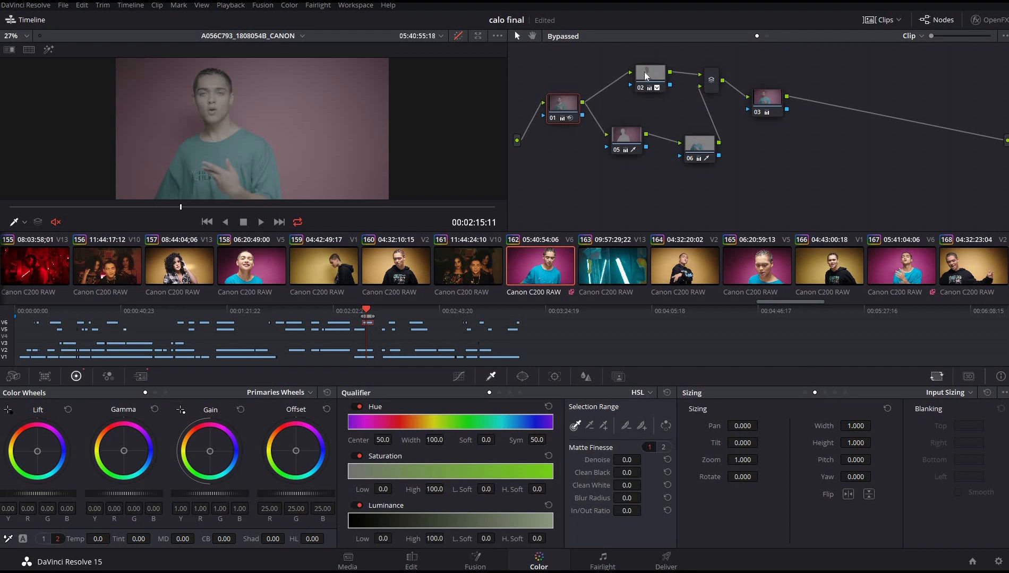
left_click_drag(644, 72, 635, 69)
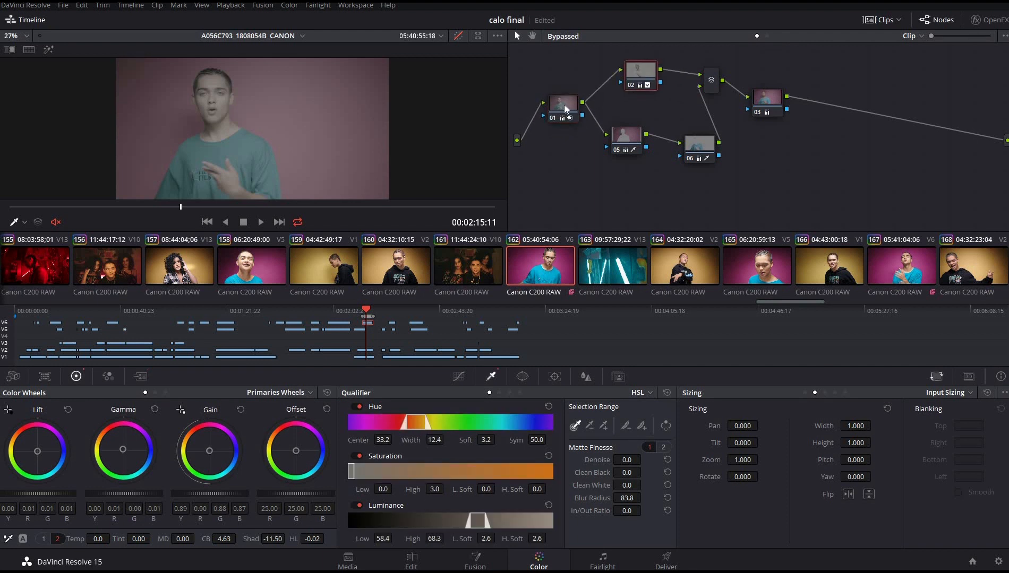
left_click(566, 110)
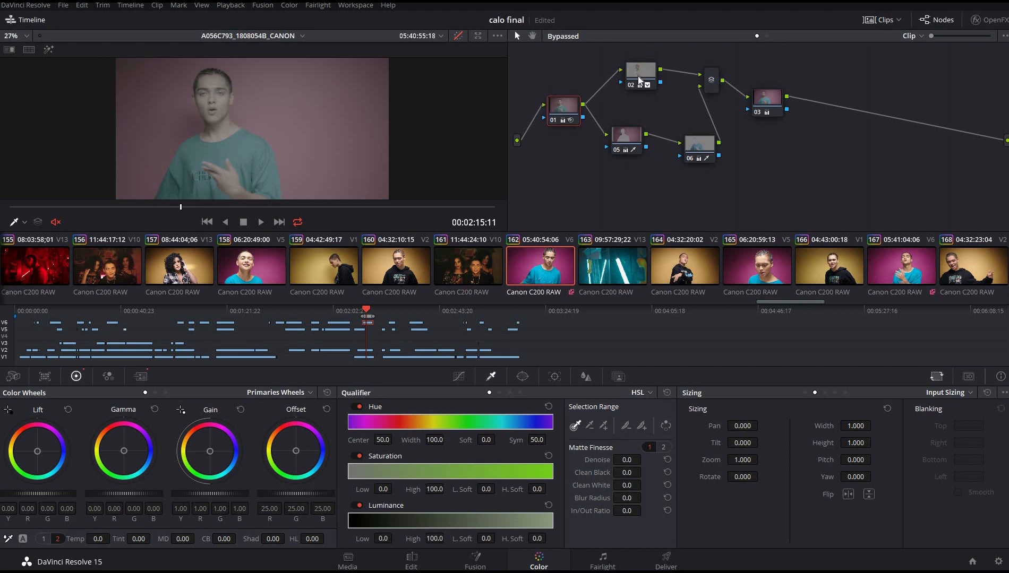
left_click_drag(637, 80, 637, 85)
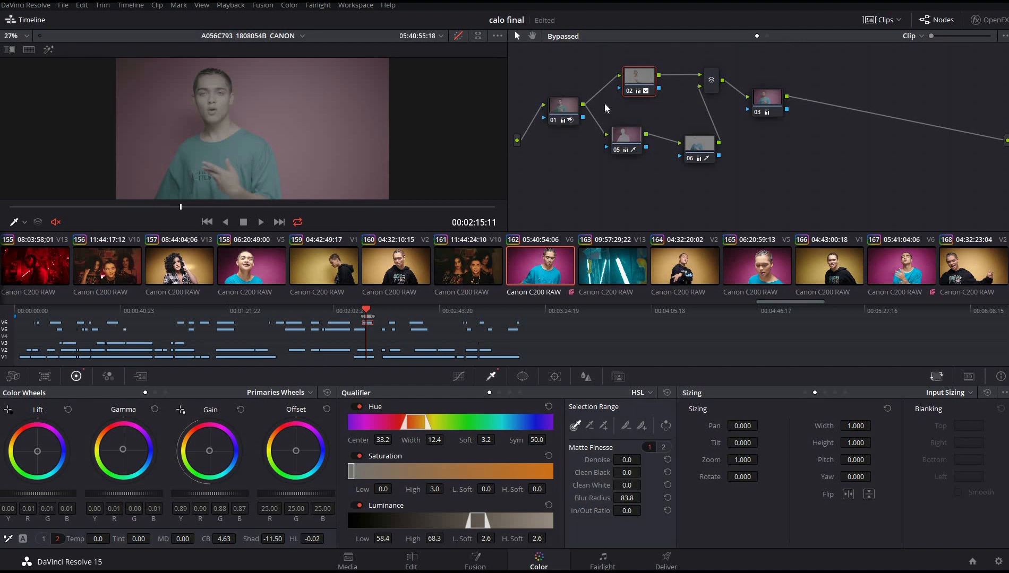
left_click(577, 110)
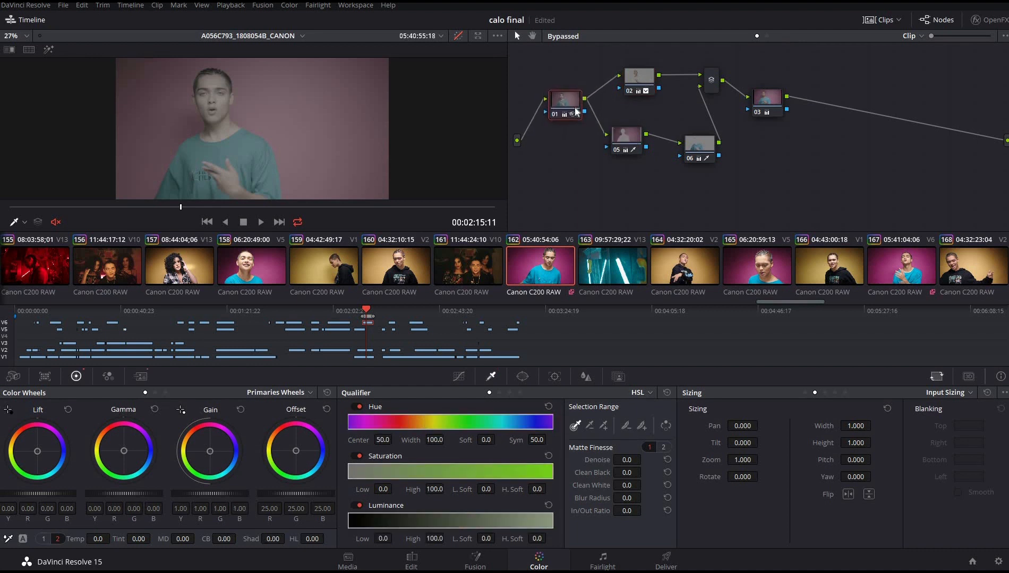
left_click_drag(576, 110, 576, 111)
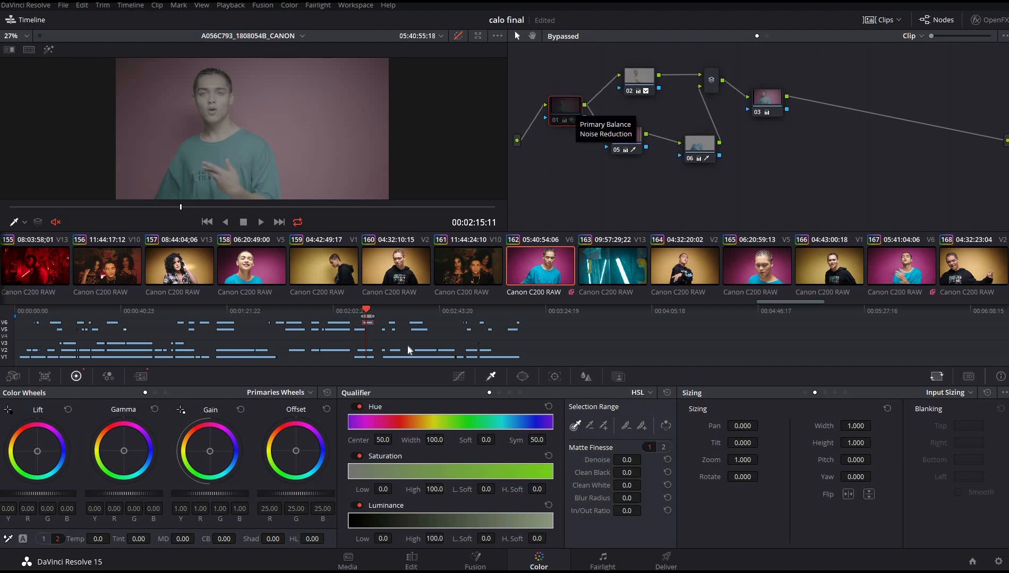
- Review node 01's spatial noise reduction settings in Motion Effects, including the radius options
left_click(140, 376)
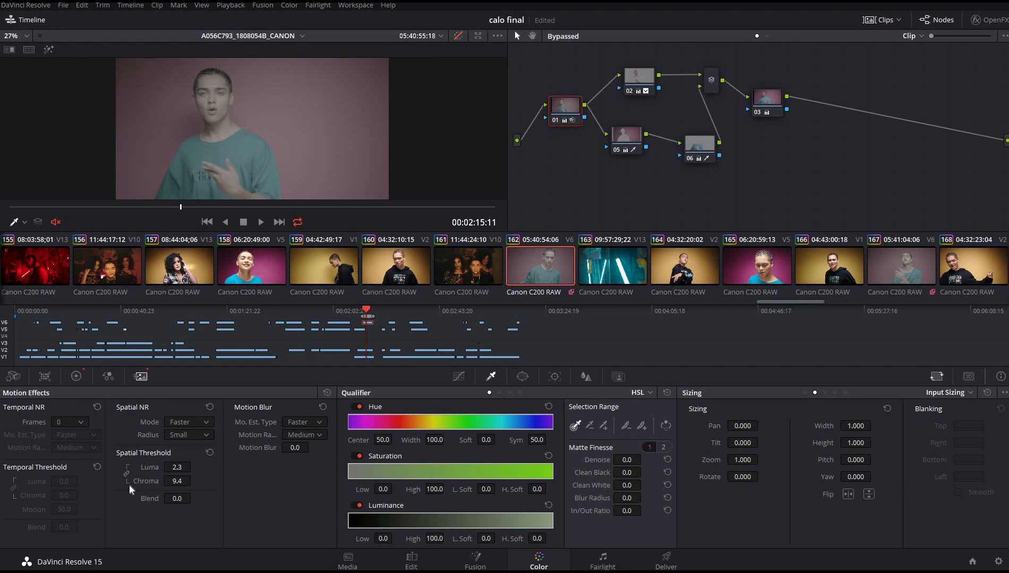
left_click(194, 436)
key("Escape")
- Reposition nodes 01, 02 and 03, and show the grade again with nodes 02, 05 and 06 disabled
left_click_drag(565, 109, 565, 107)
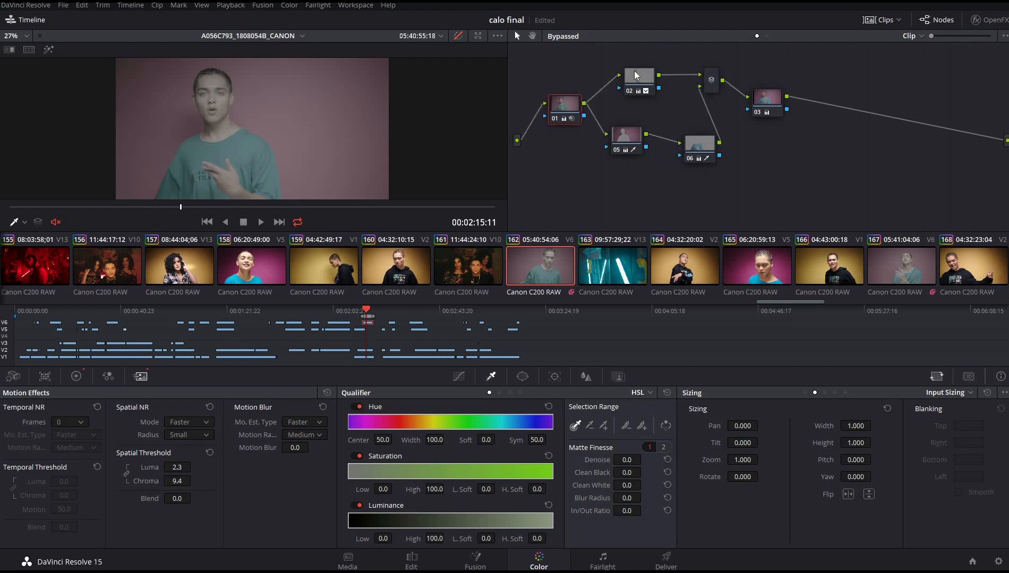
left_click_drag(627, 82, 617, 80)
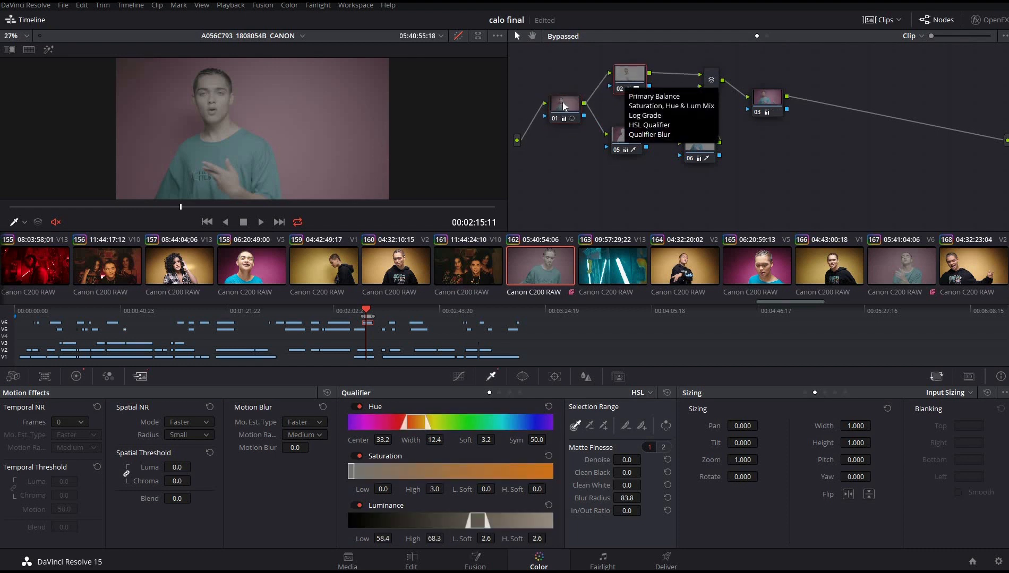
left_click(557, 111)
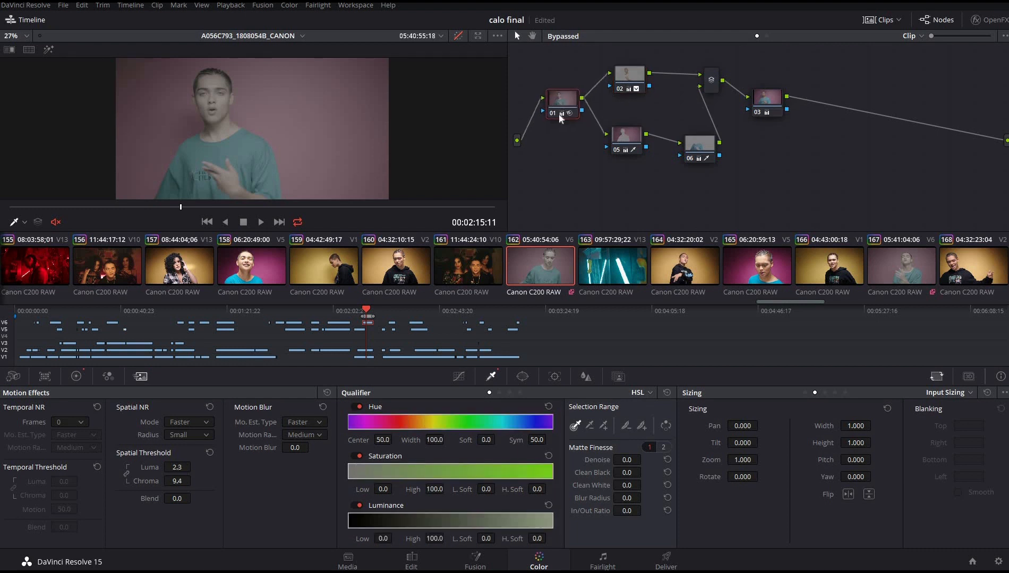
left_click_drag(556, 111, 554, 112)
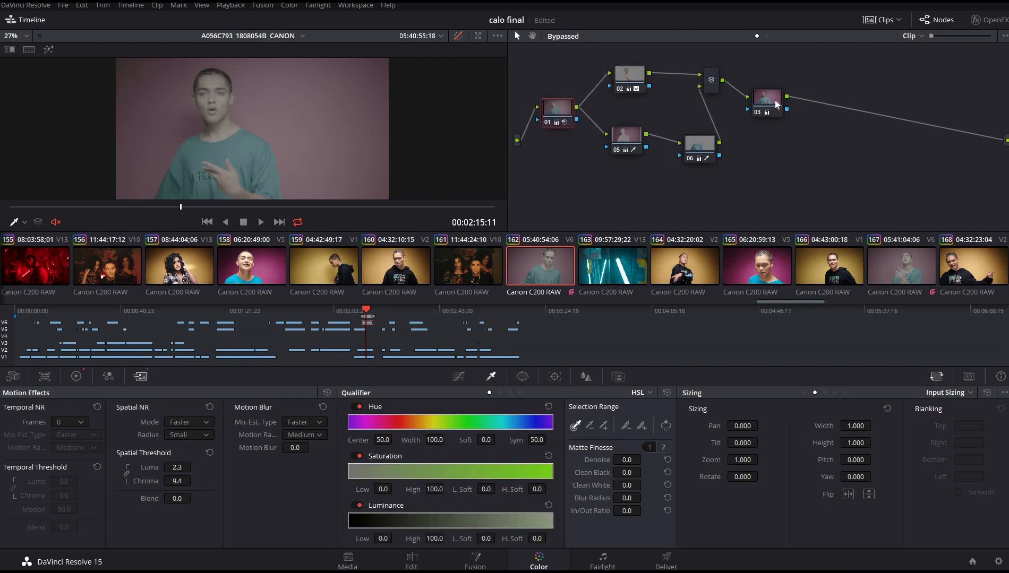
left_click_drag(778, 113, 782, 126)
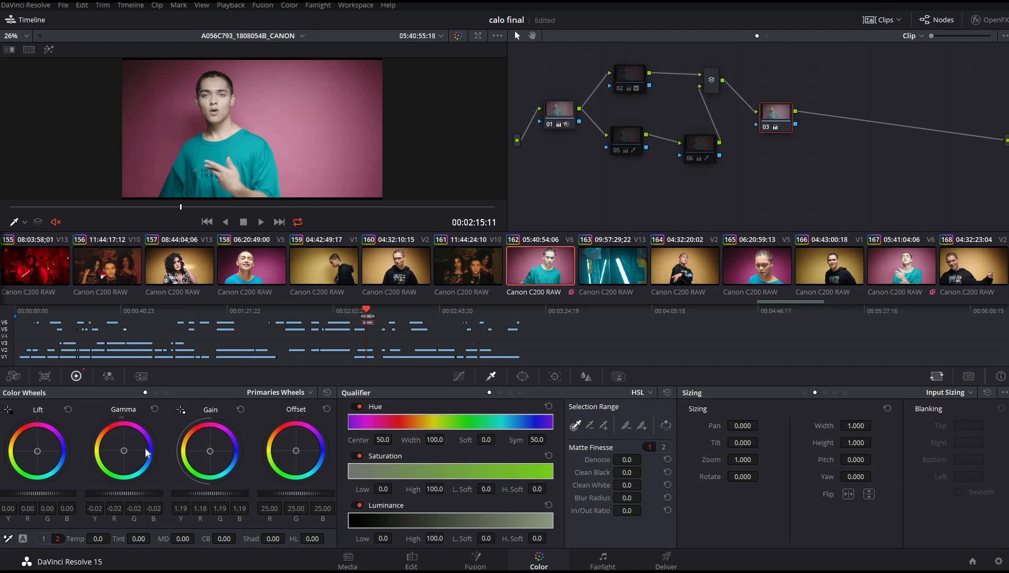
- Review both pages of node 03's primary adjustment controls, returning to the second page
left_click(54, 540)
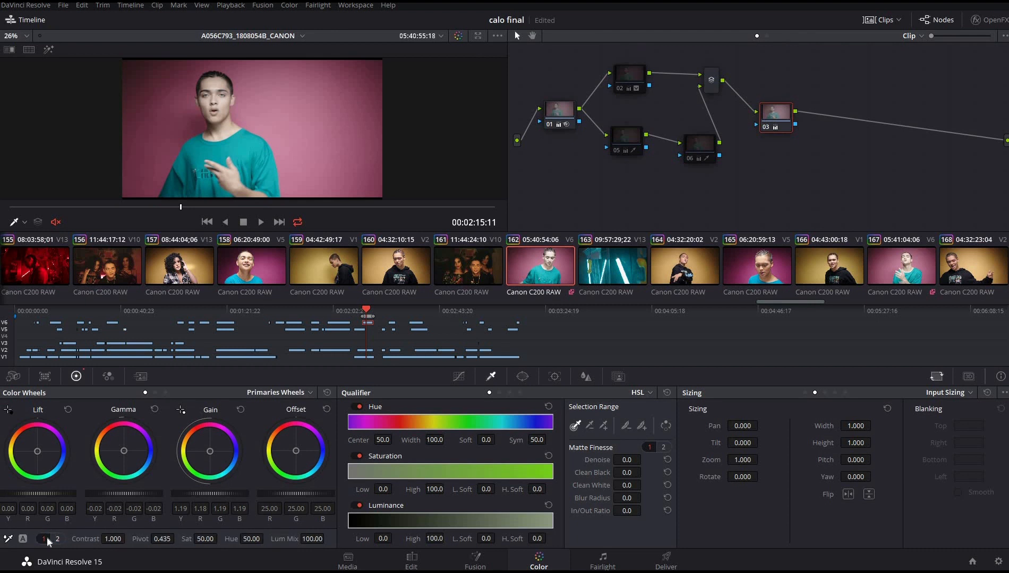
left_click(47, 537)
left_click(64, 536)
left_click(59, 539)
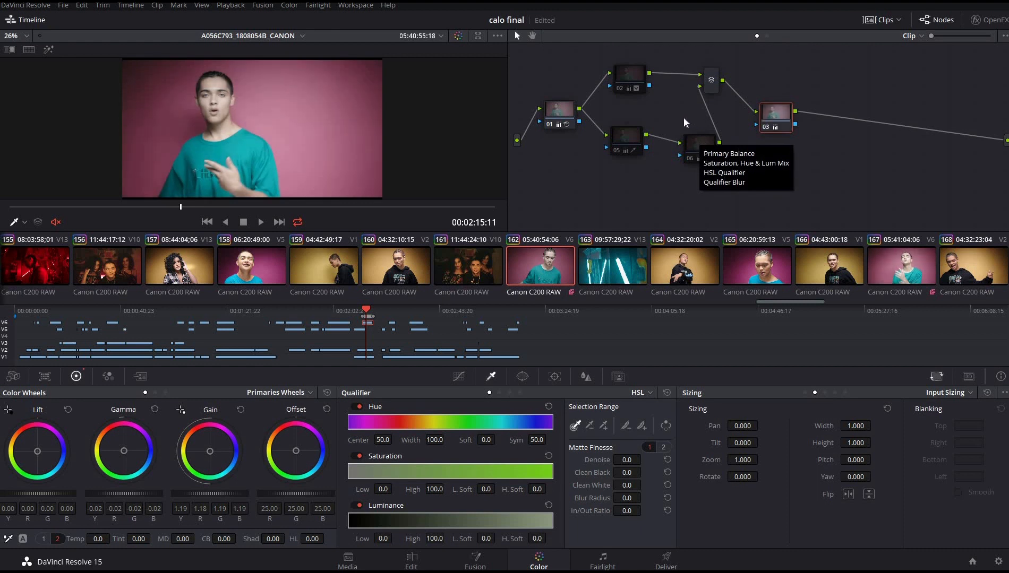
- Move node 06 closer to the layer mixer, and select and enable node 02
left_click_drag(698, 146, 682, 119)
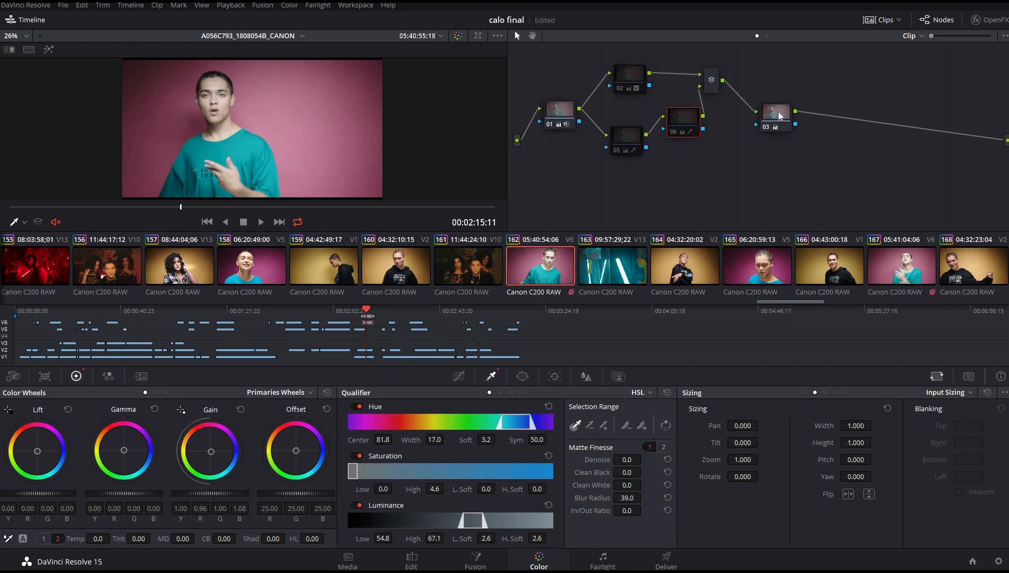
left_click(626, 85)
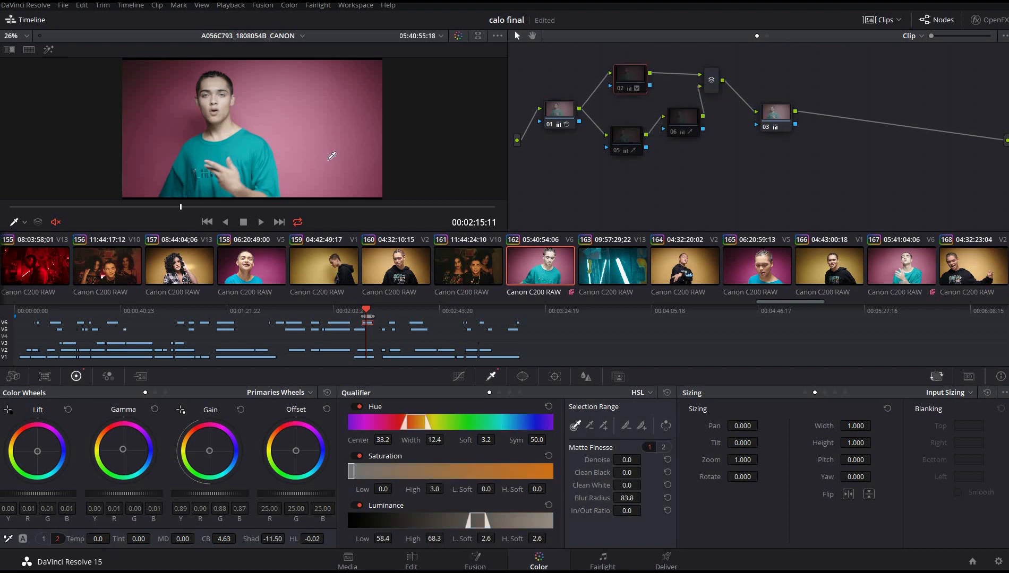
key("alt+shift+apostrophe")
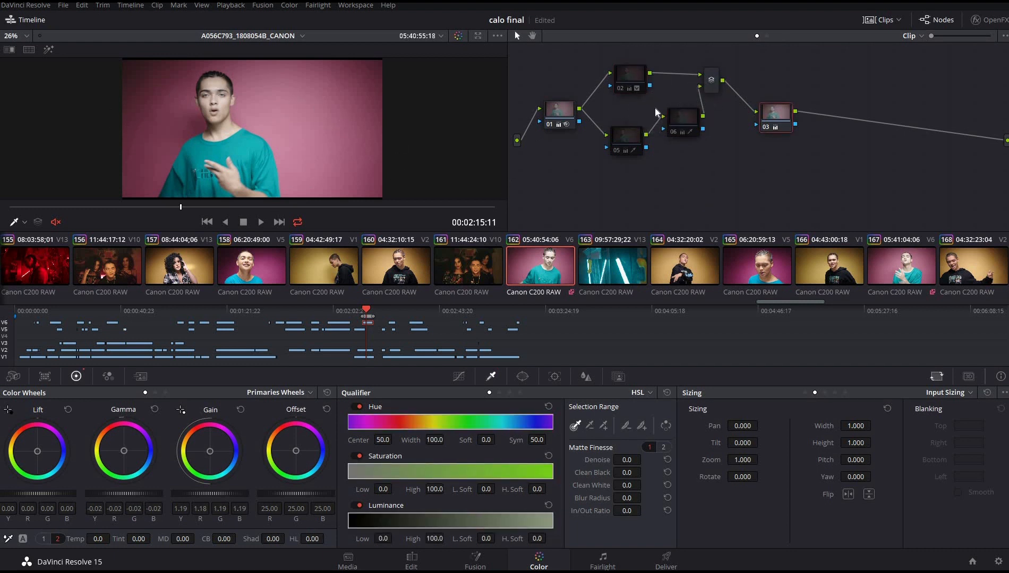
left_click(626, 80)
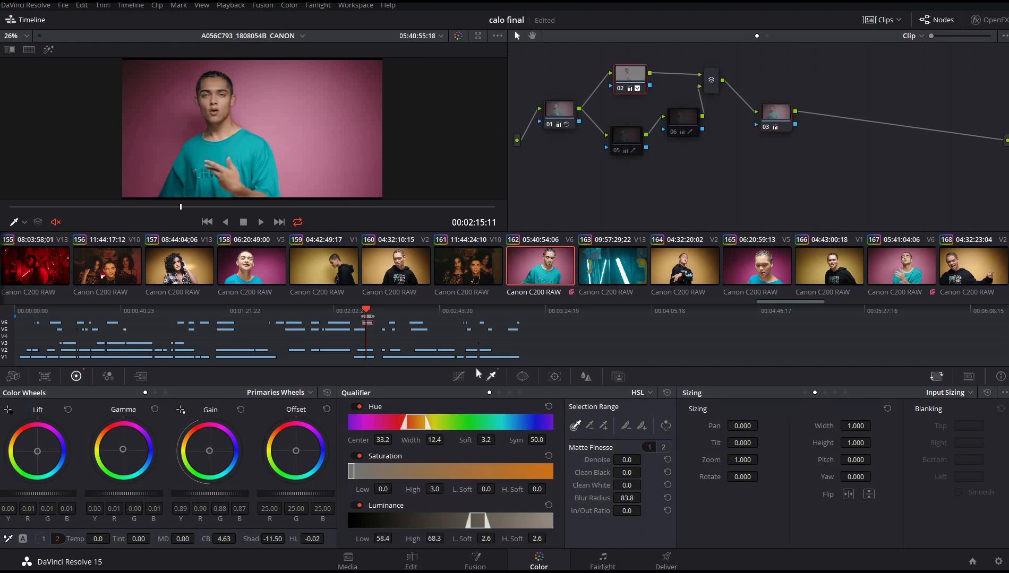
- Check node 02's skin qualification at different frames, alternating between the highlighted matte and the full image
key("shift+h")
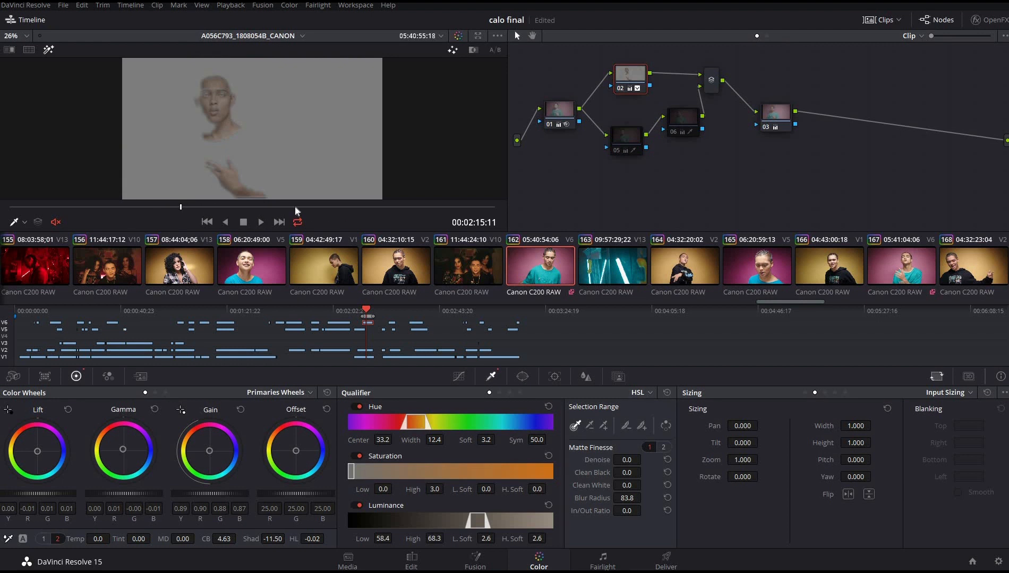
left_click_drag(163, 201, 329, 201)
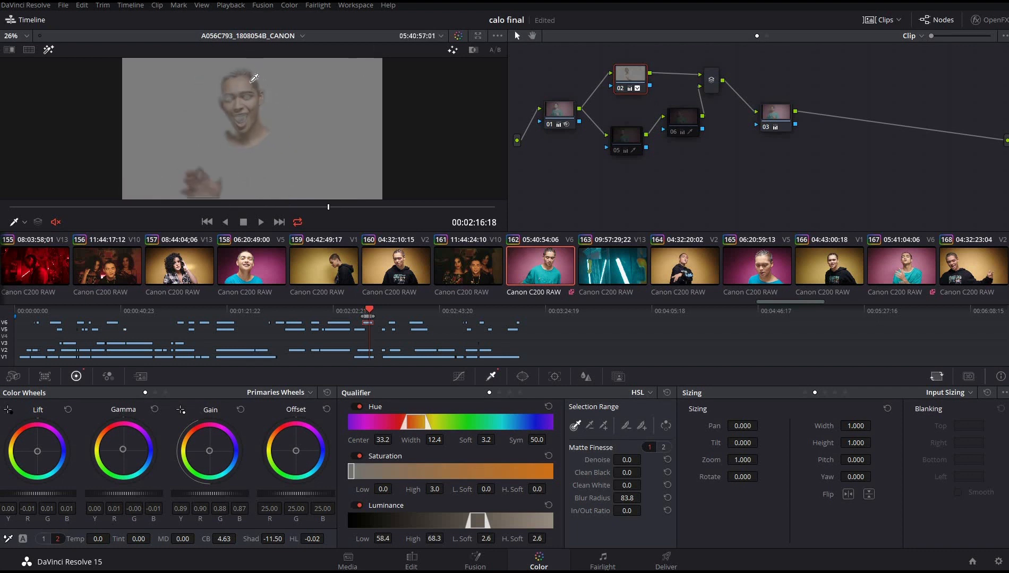
key("shift+h")
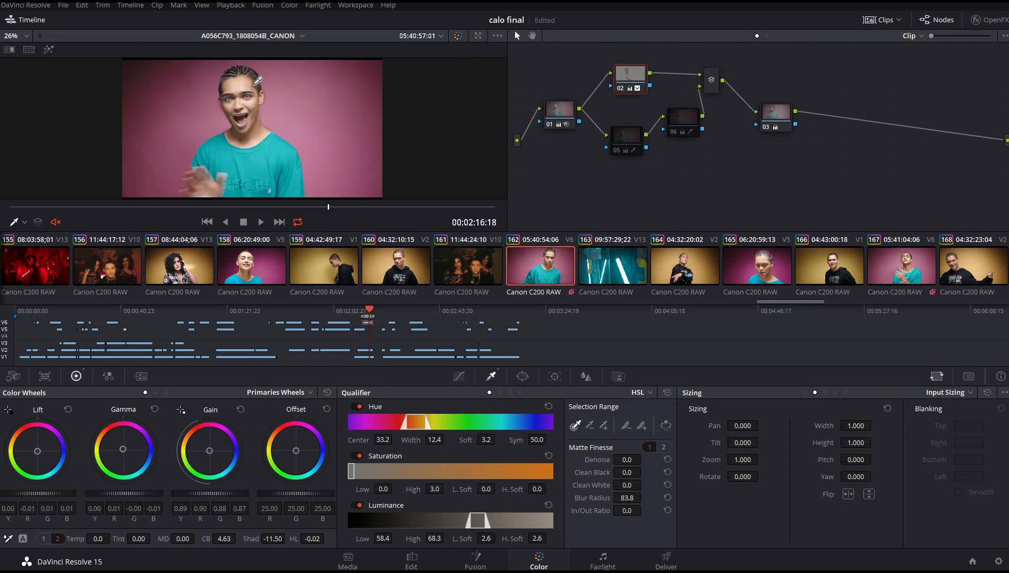
key("shift+h")
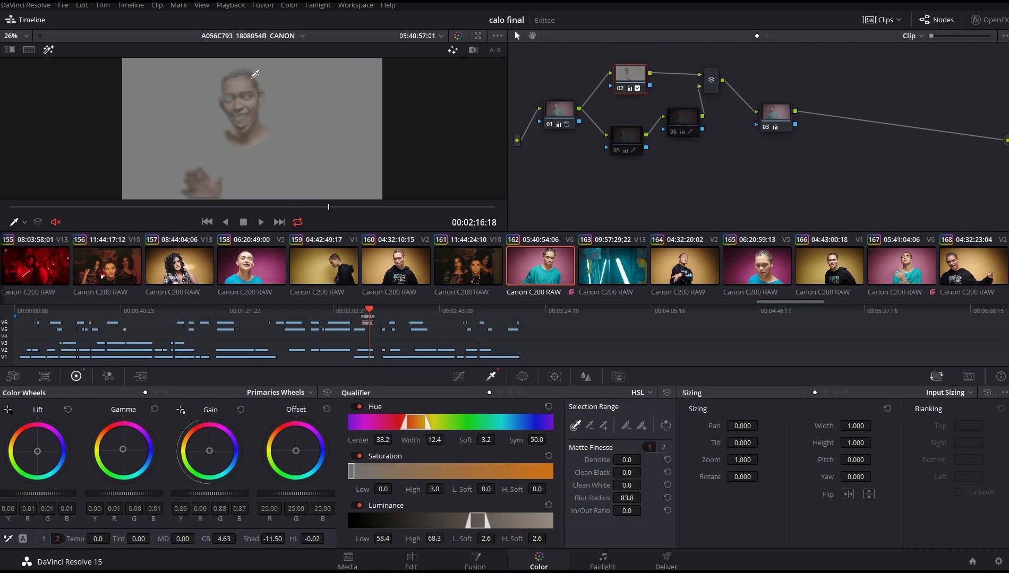
key("shift+h")
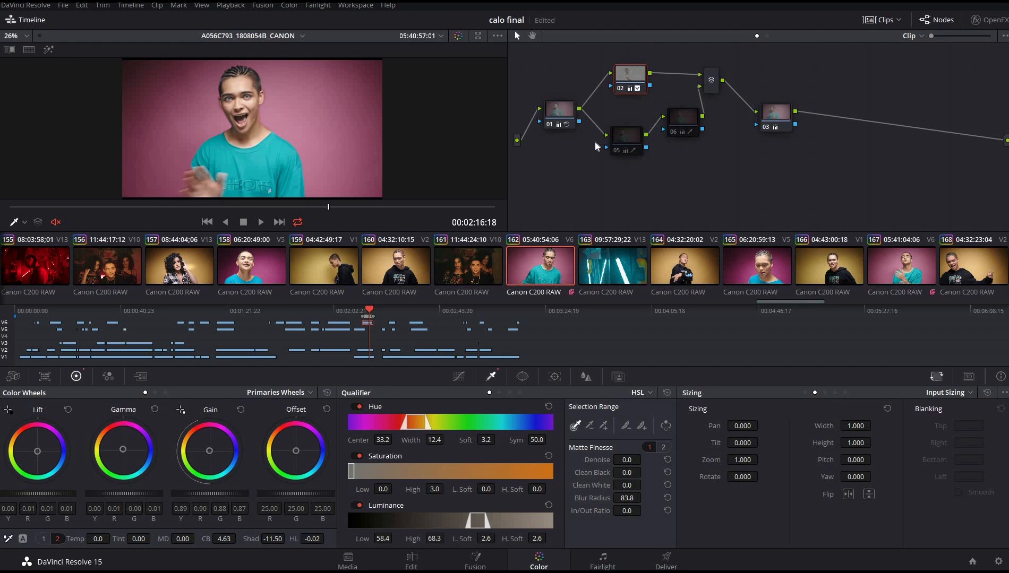
key("shift+h")
key("shift+h")
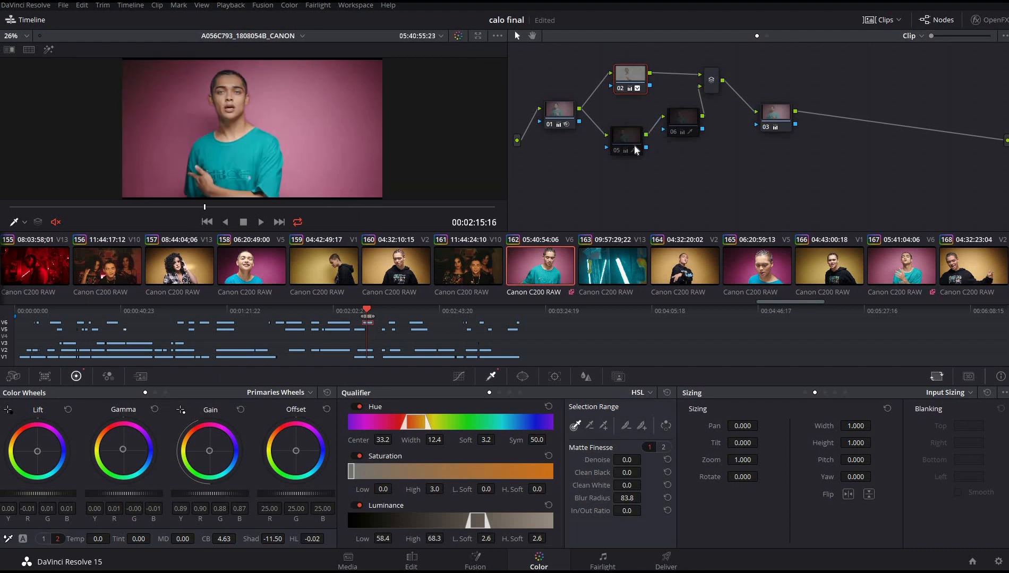
- Select node 05 and toggle it on and off to compare its effect on the pink background
left_click(632, 148)
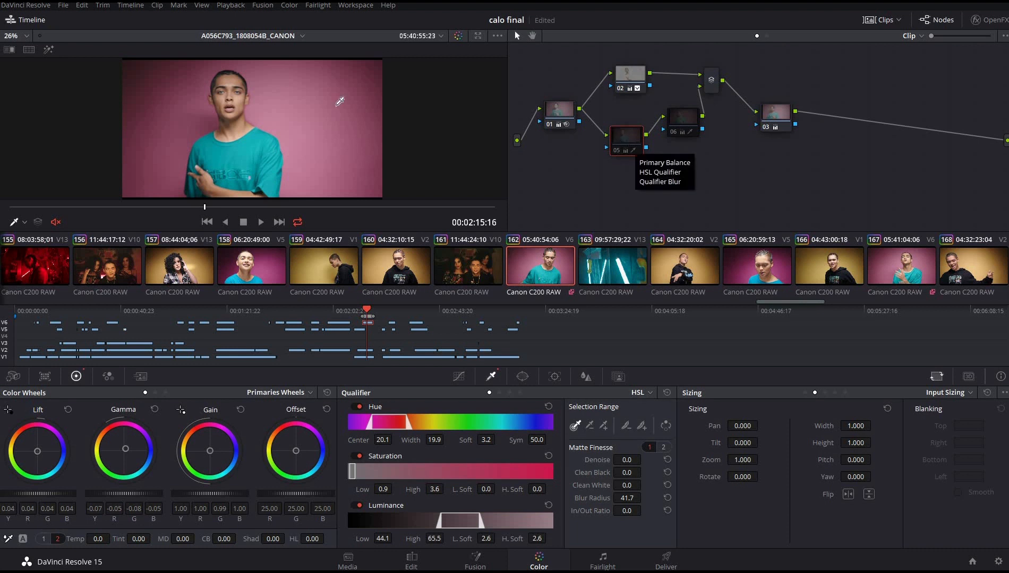
key("ctrl+d")
key("ctrl+d")
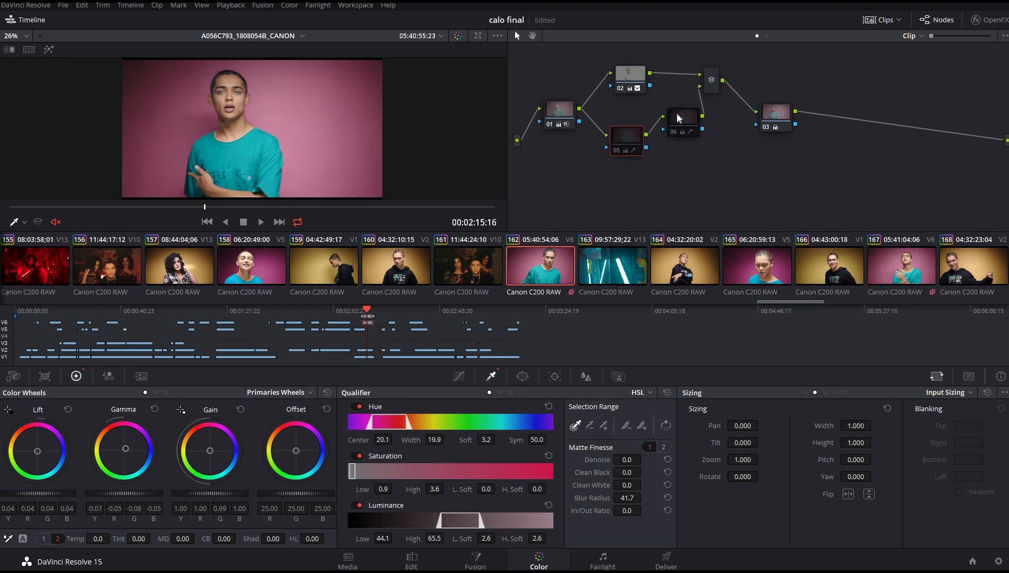
- Place node 06 beside and slightly below node 05, enable it and keep it selected
left_click_drag(680, 133, 672, 156)
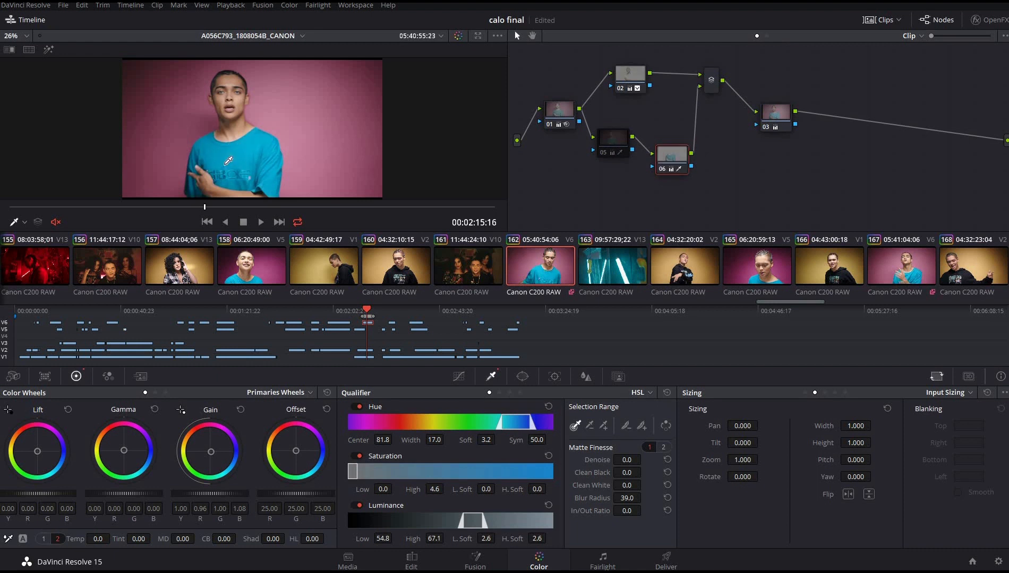
left_click(614, 139)
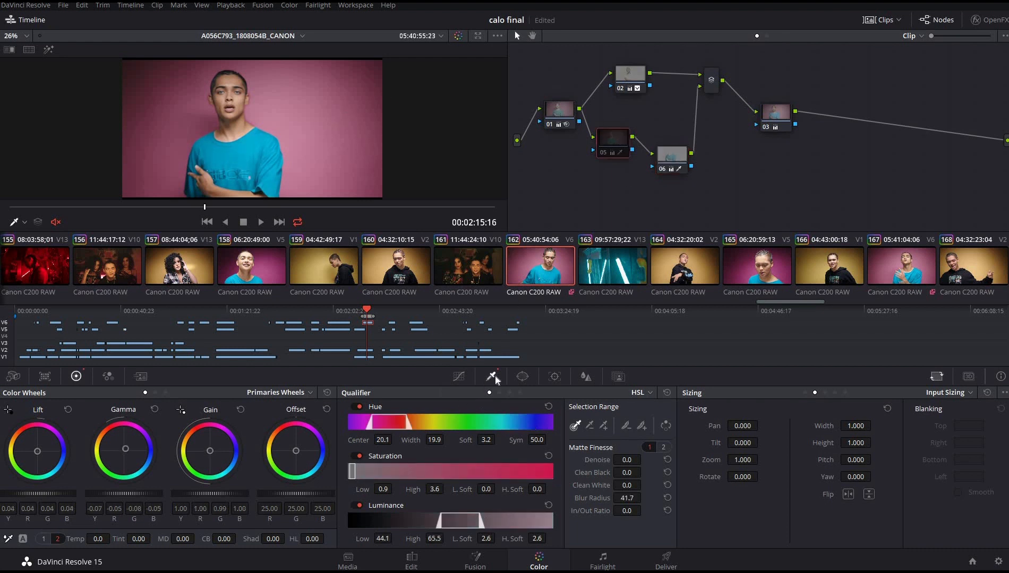
key("alt+shift+apostrophe")
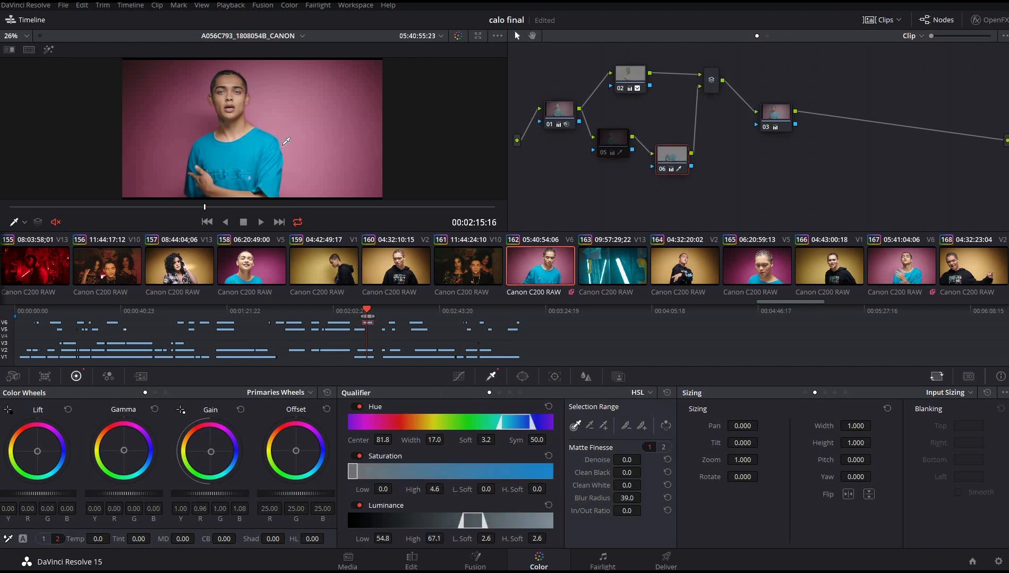
- Highlight node 06's shirt qualification and push its gain towards blue, to red 0.94, green 0.99 and blue 1.12
key("shift+h")
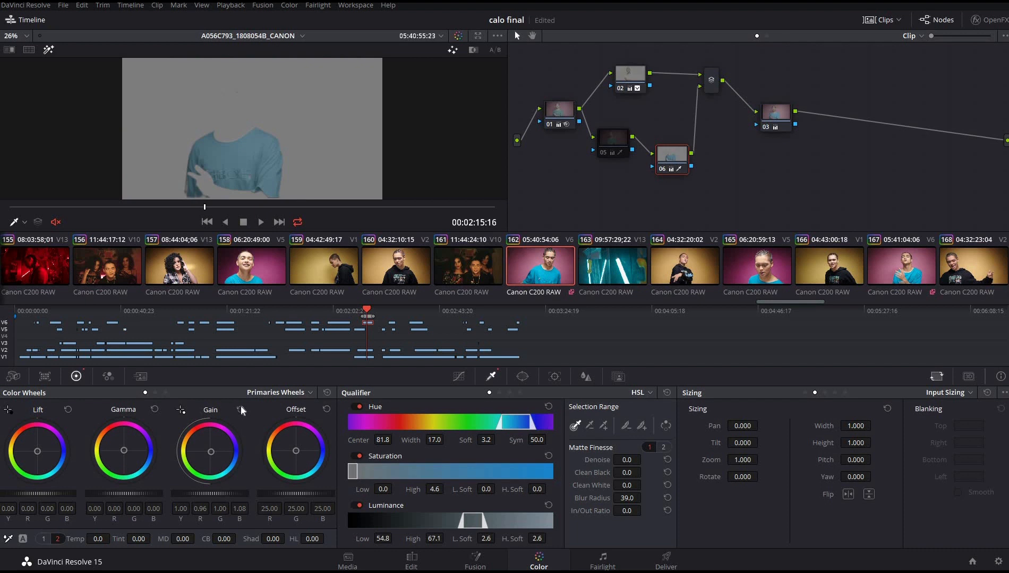
double_click(211, 450)
left_click_drag(211, 446, 240, 442)
key("shift+h")
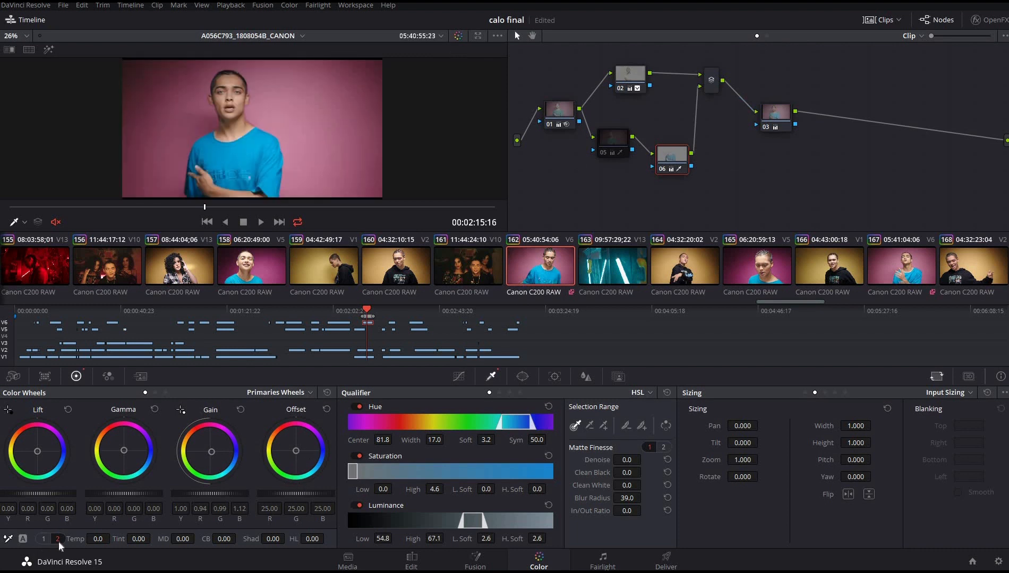
- Show node 06's contrast, saturation and hue adjustments, try its contrast control and reselect node 05
left_click(43, 540)
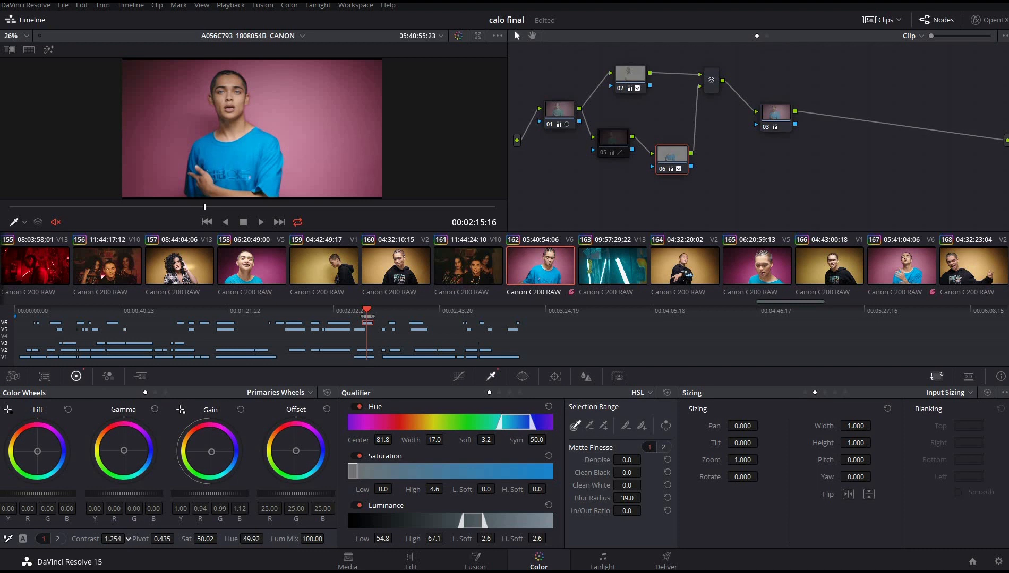
left_click_drag(106, 539, 109, 540)
double_click(110, 540)
key("alt+shift+semicolon")
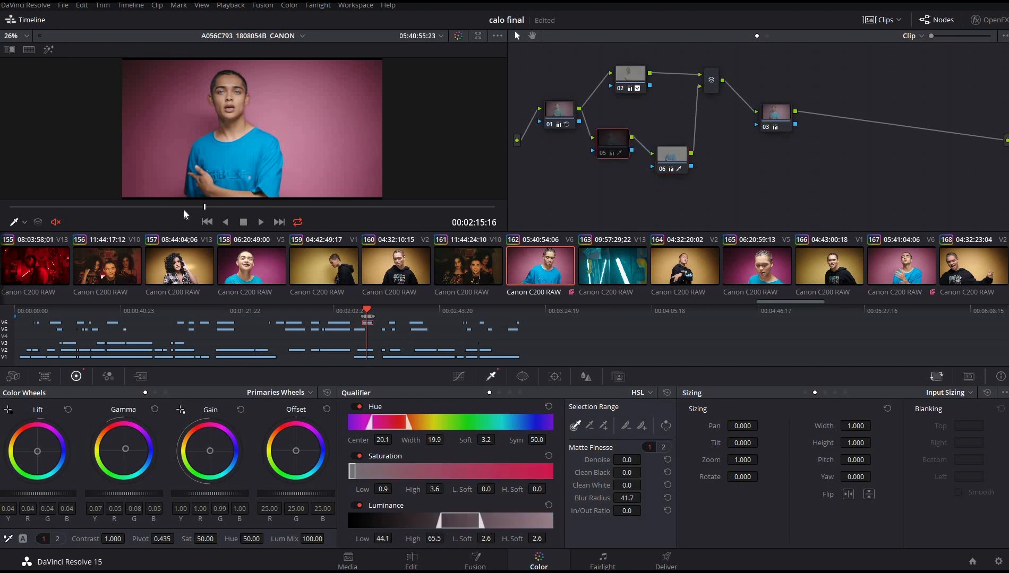
- Scrub and play through clip 162 with node 05 disabled to examine the pink background at different frames
left_click_drag(172, 205, 190, 208)
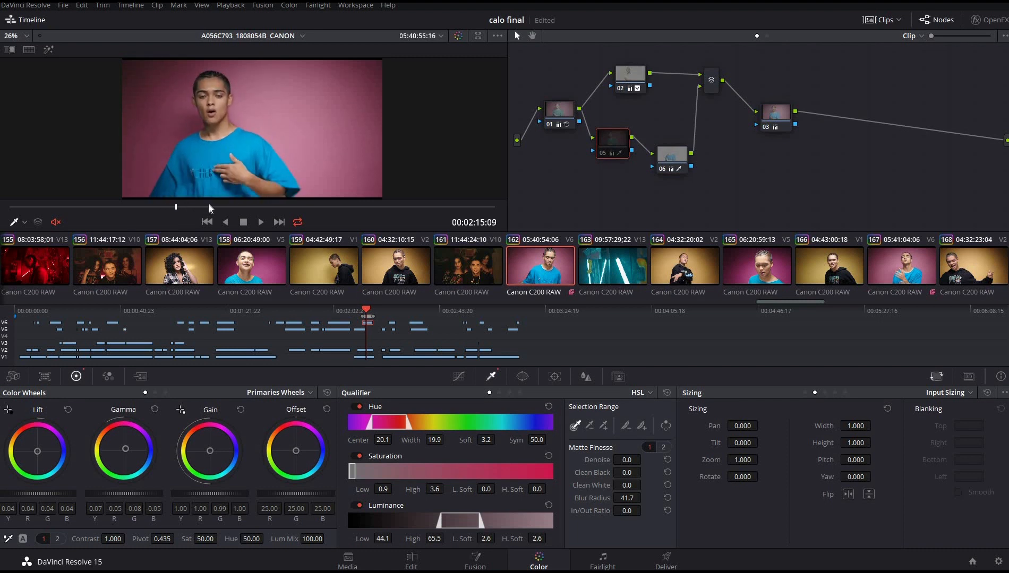
left_click(225, 205)
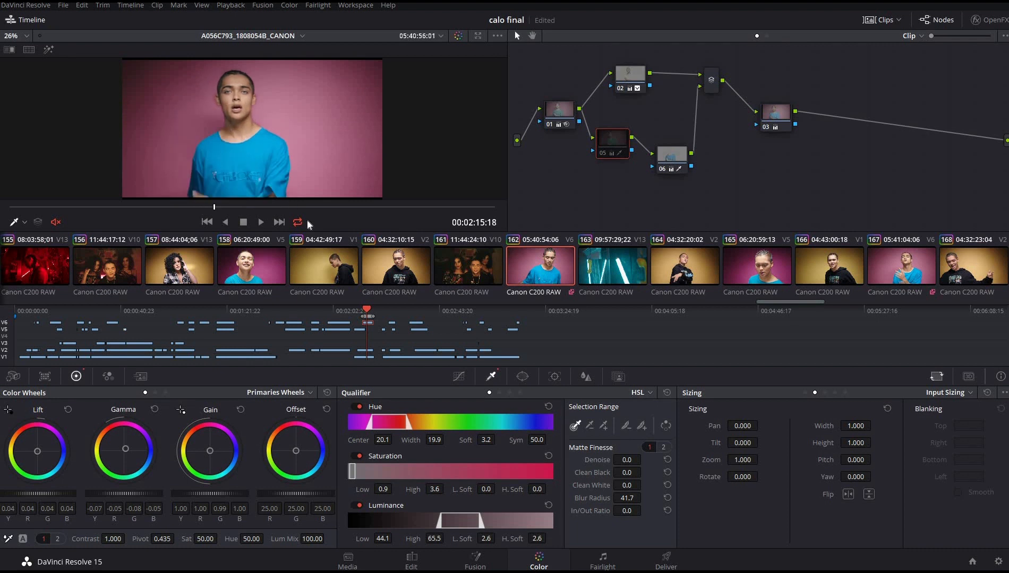
left_click(259, 222)
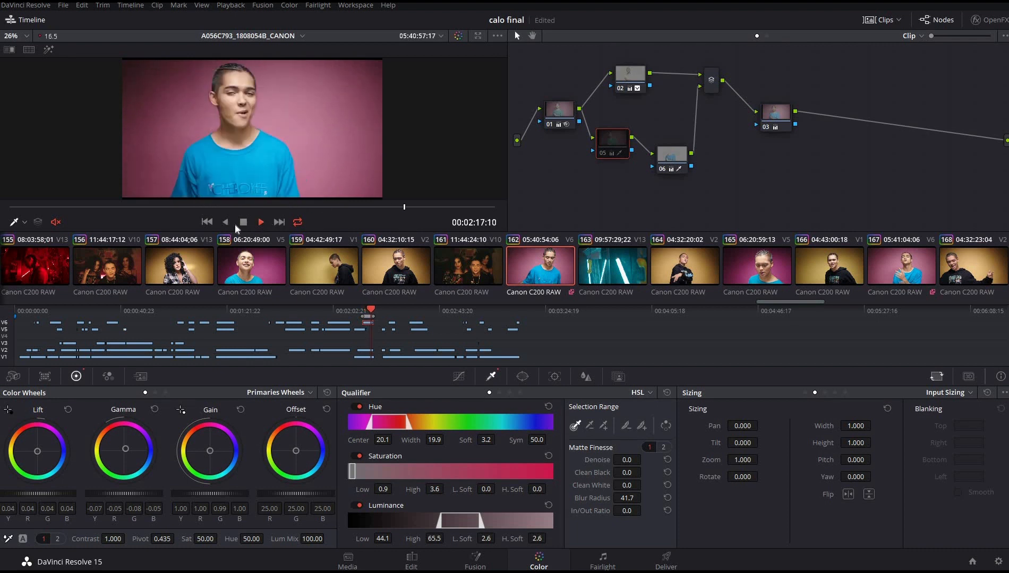
left_click(542, 266)
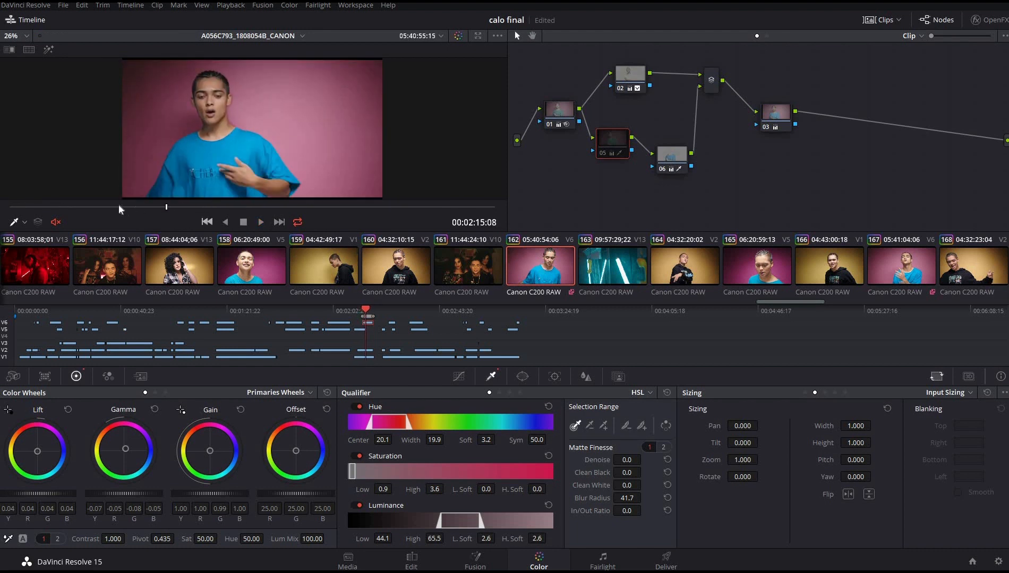
mouse_move(224, 207)
left_mouse_down()
mouse_move(244, 206)
mouse_move(233, 207)
left_mouse_up()
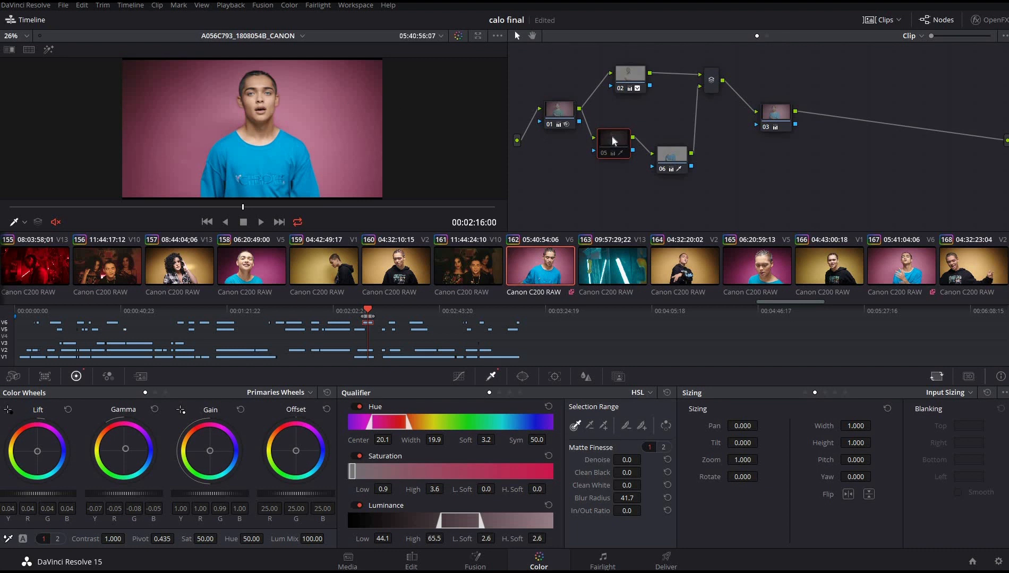
- Enable node 05, compare the clip with the whole grade bypassed and restored, and select node 03
key("ctrl+d")
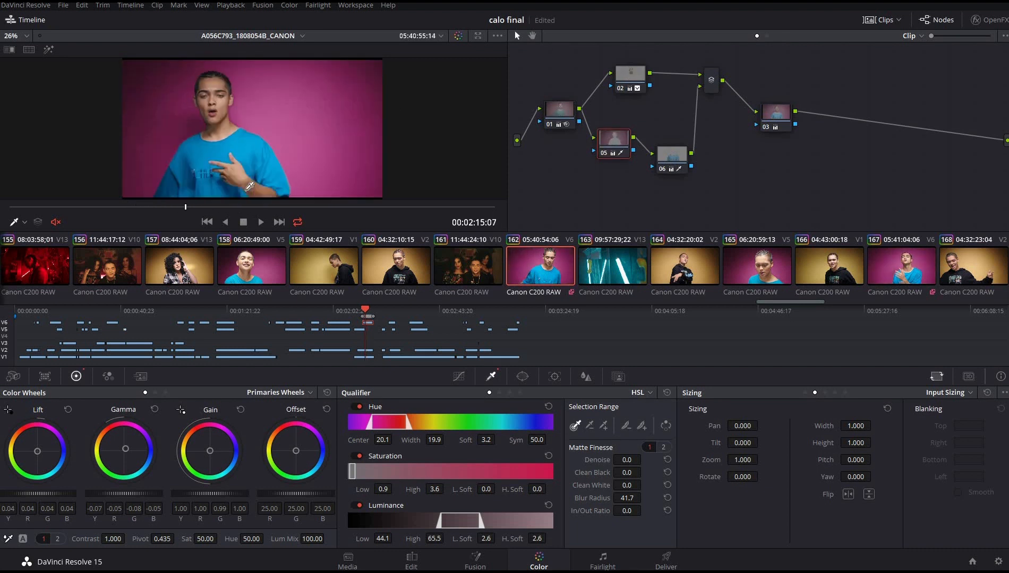
key("shift+d")
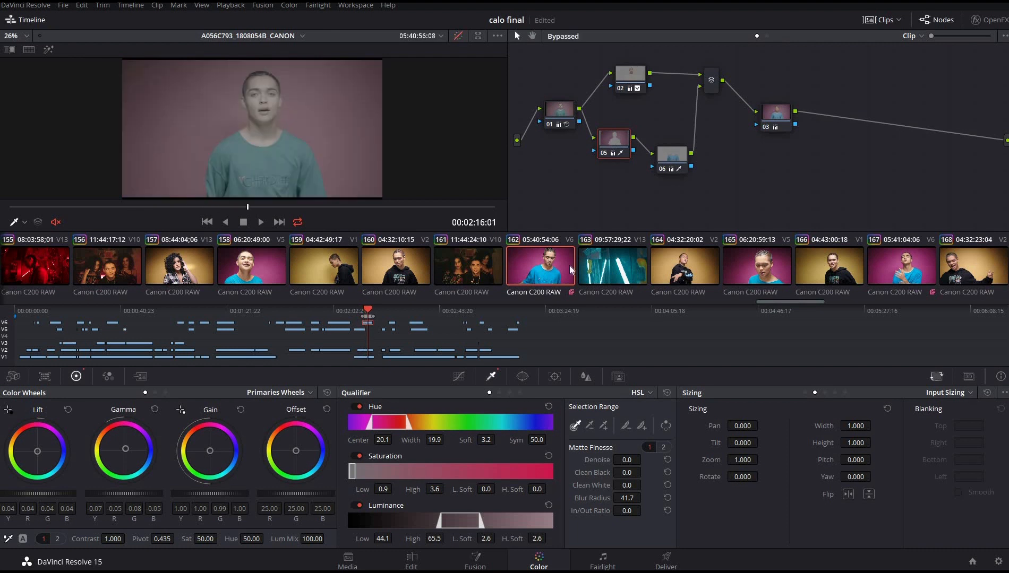
key("shift+d")
left_click(776, 113)
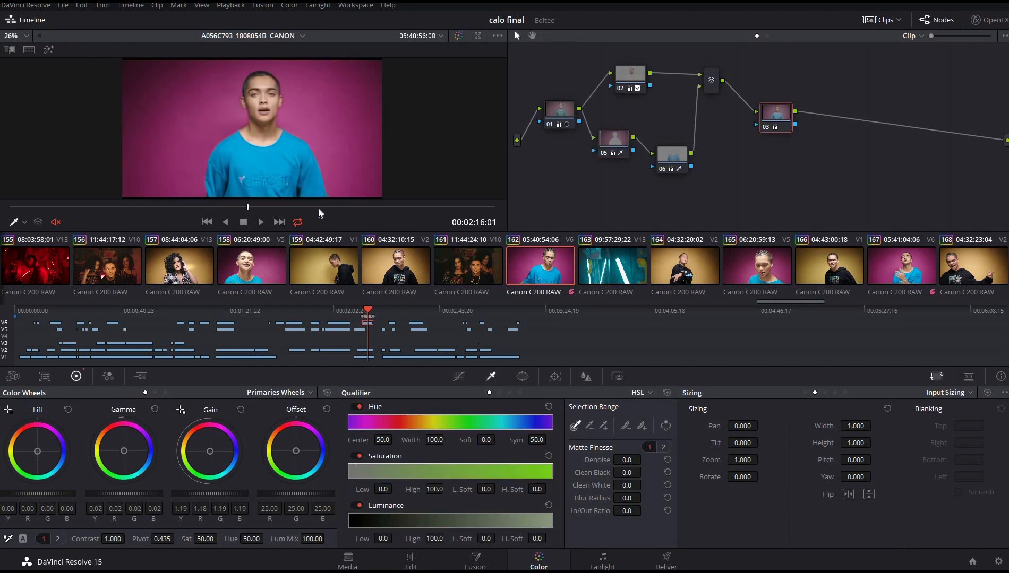
key("space")
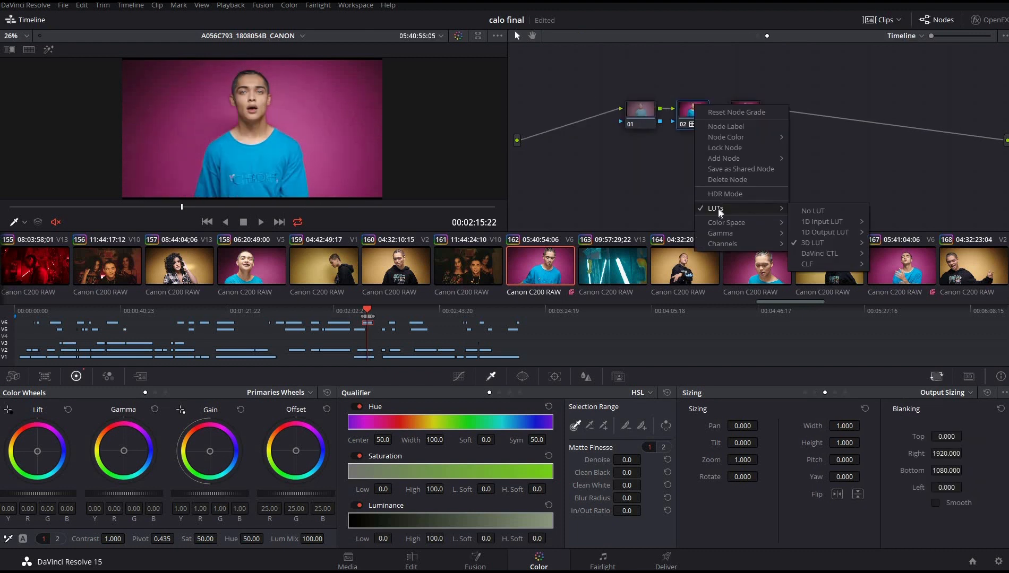
- Toggle node 02 of the timeline-level grade off and on to compare its effect on the image
left_click(875, 83)
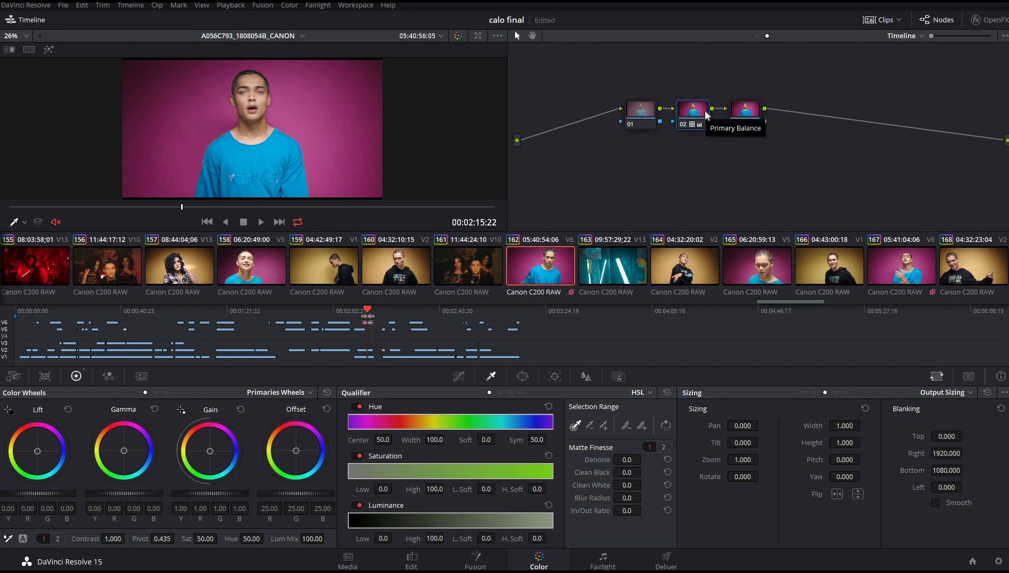
key("ctrl+d")
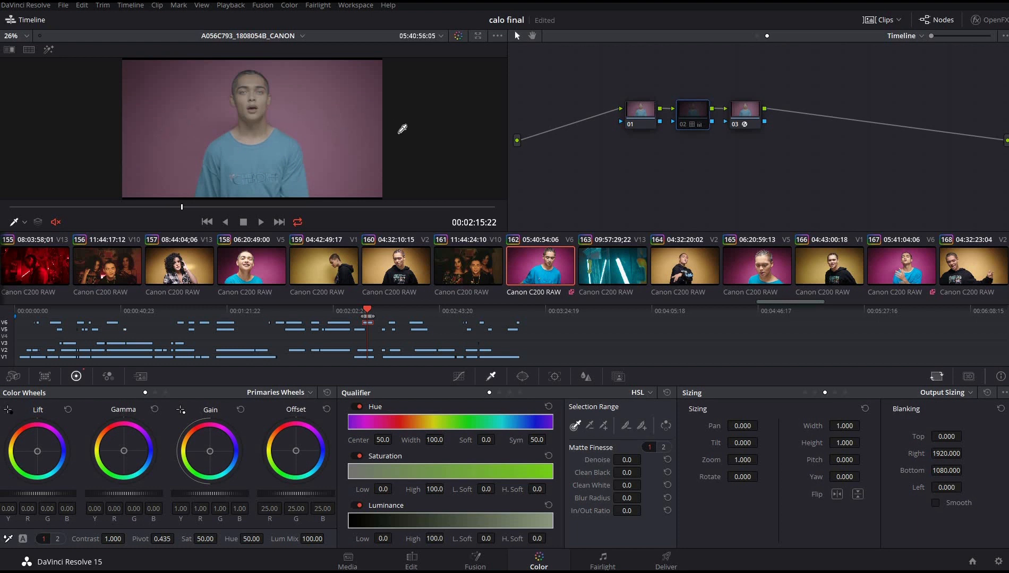
key("ctrl+d")
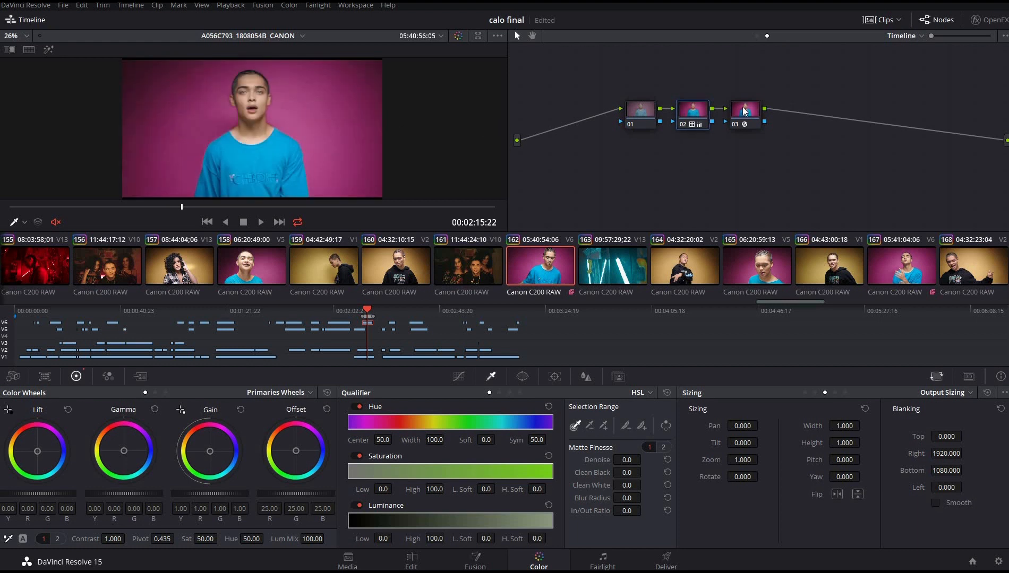
- Inspect which Arri 3D LUT is assigned to node 02 of the timeline grade, leaving the assignment as it is
right_click(691, 112)
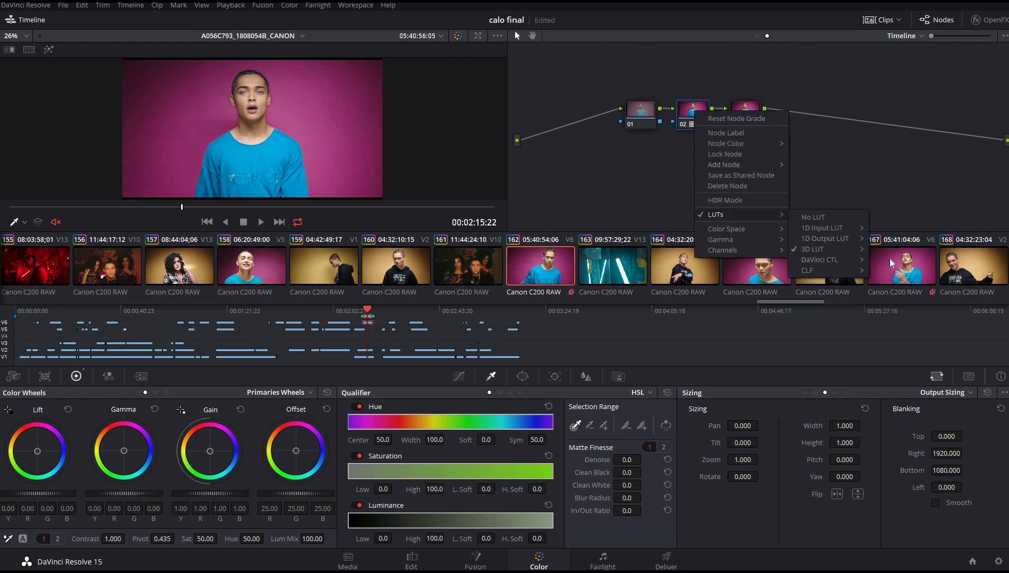
mouse_move(828, 249)
mouse_move(887, 262)
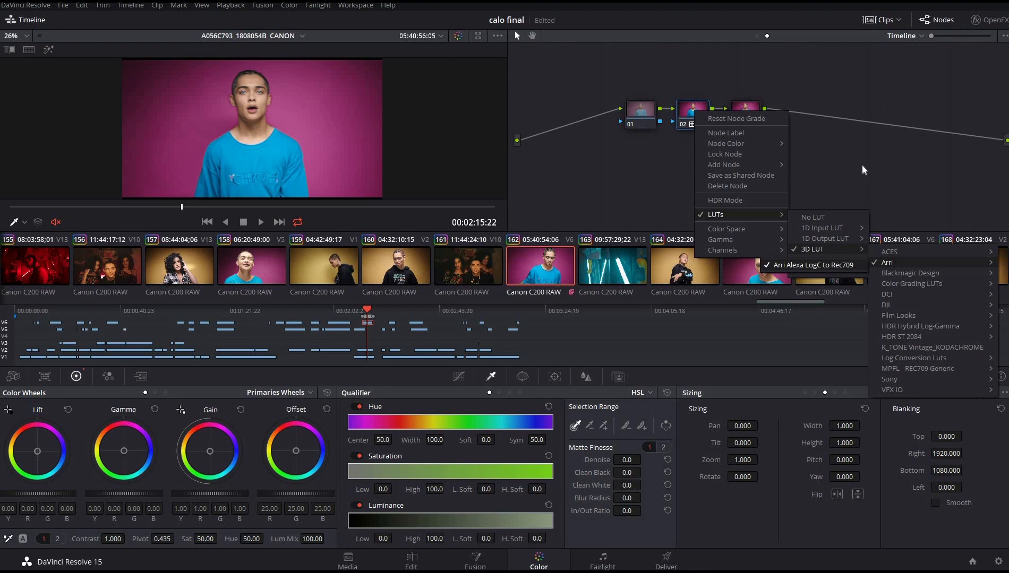
left_click(755, 106)
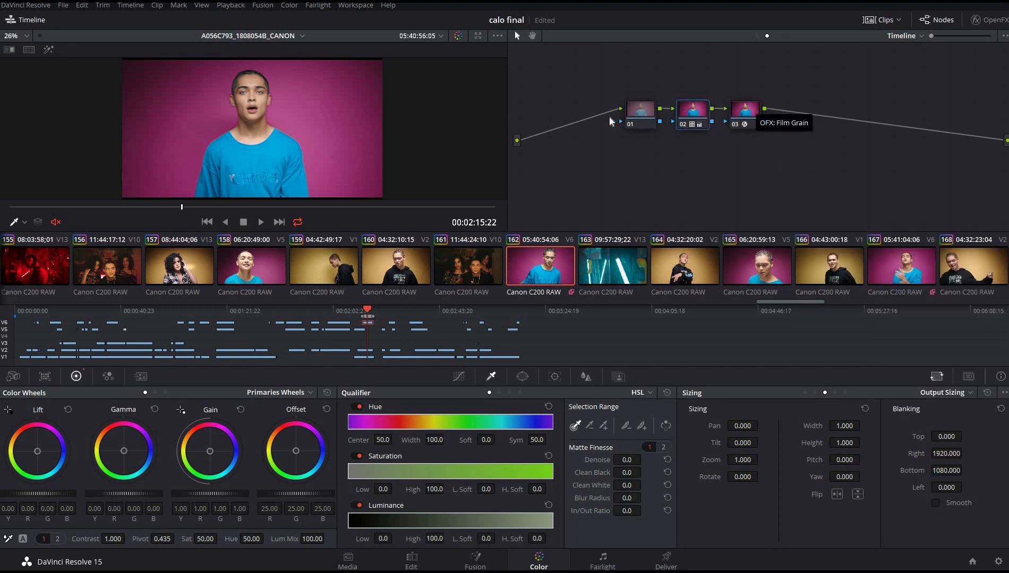
- Open the Film Grain settings of timeline node 03, raise the opacity to 1.000 and inspect the grain up close
left_click(758, 115)
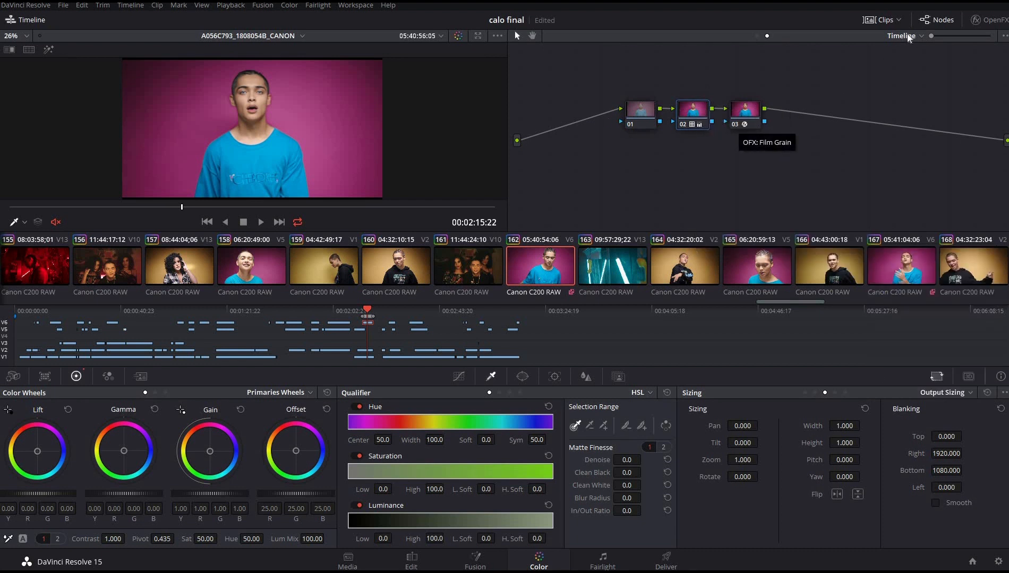
left_click(987, 21)
left_click_drag(912, 132, 962, 132)
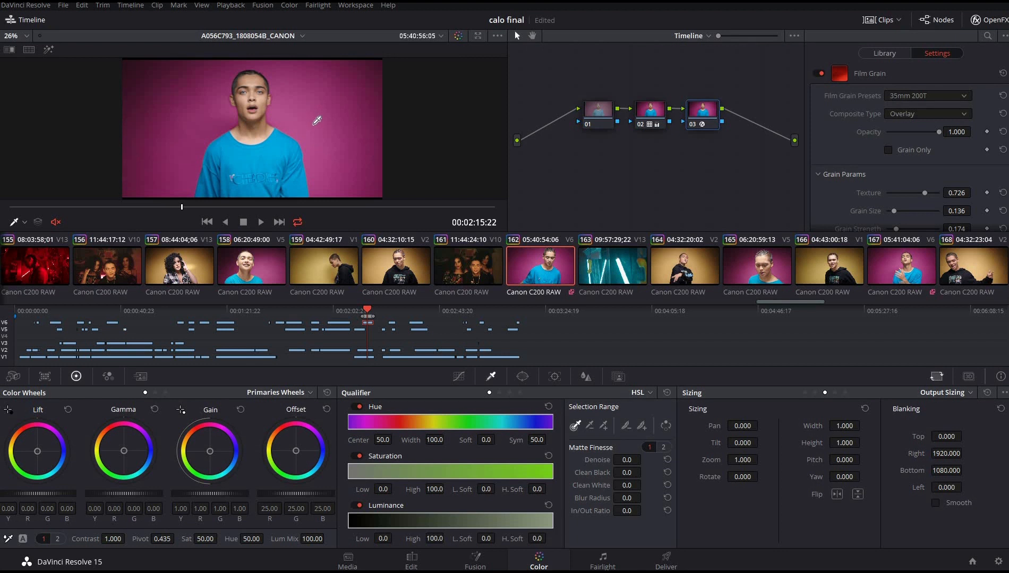
scroll(313, 116, "up", 10)
scroll(301, 93, "up", 8)
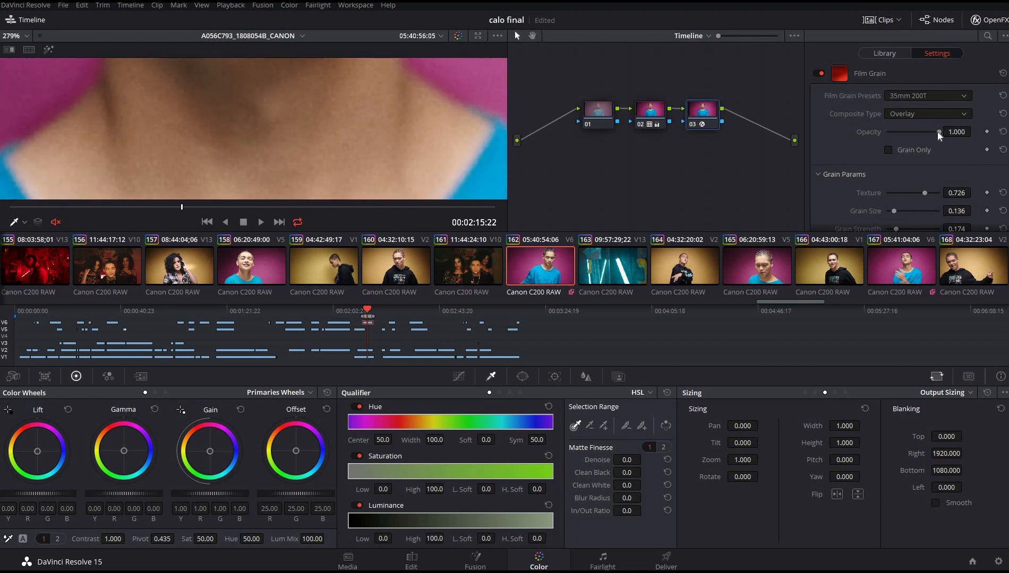
- Lower the Film Grain opacity to 0.551 and check the grain close up and on the full image
left_click_drag(938, 131, 909, 131)
scroll(464, 154, "down", 3)
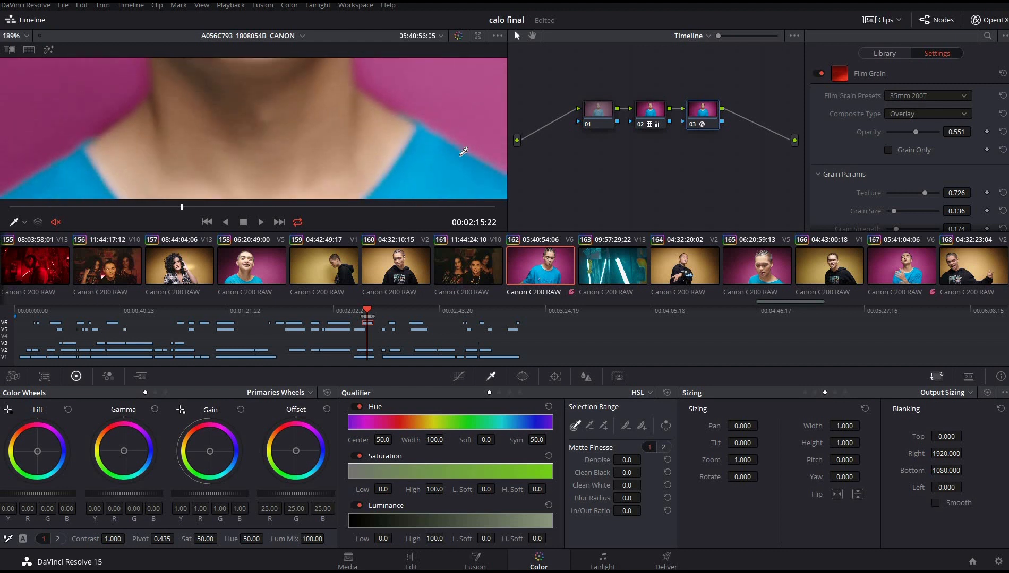
scroll(191, 191, "down", 10)
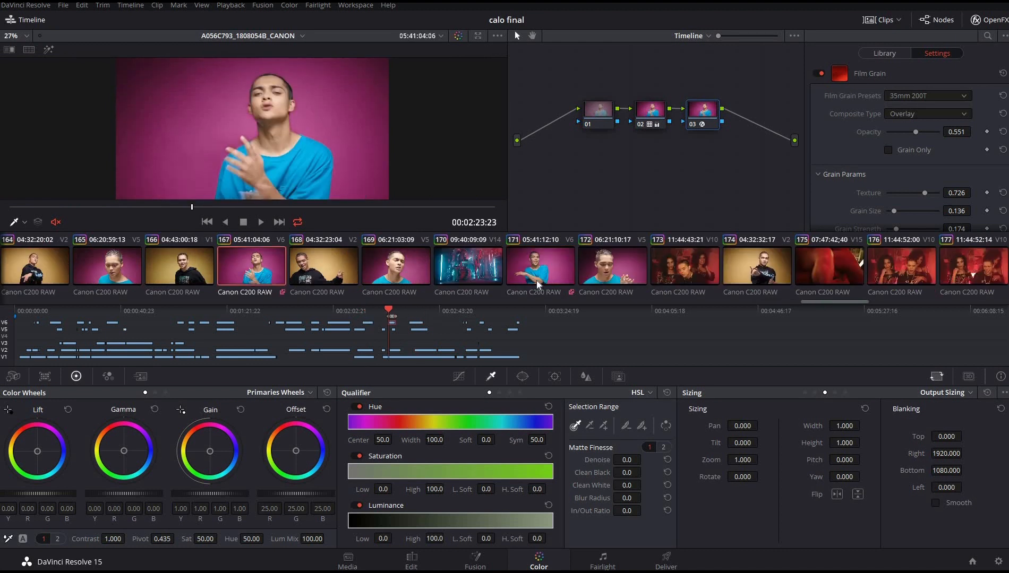
- Review the finished look on clips 171 and 169, play the timeline briefly and return to clip 167 with timeline node 03 selected
left_click(202, 207)
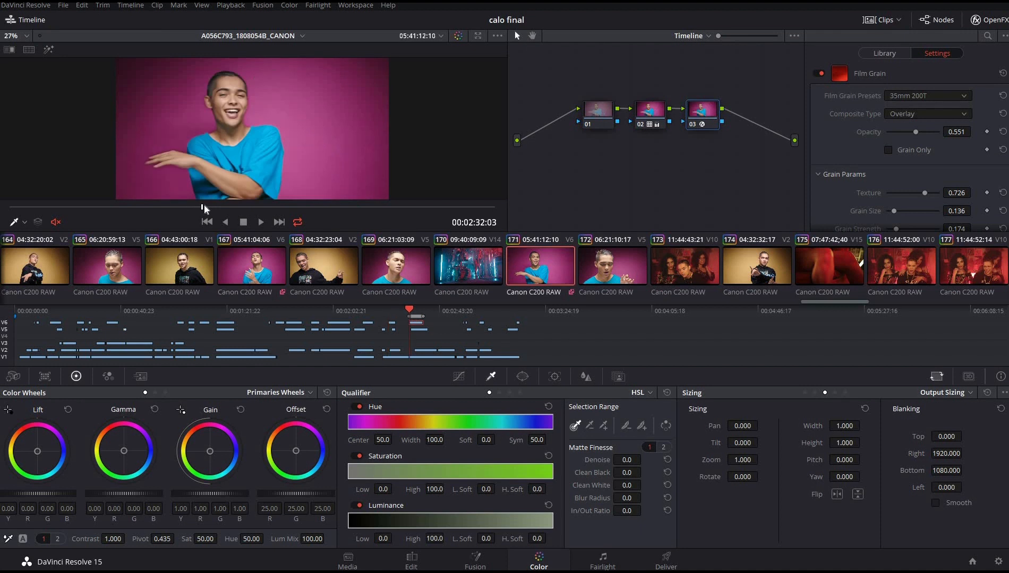
left_click(389, 275)
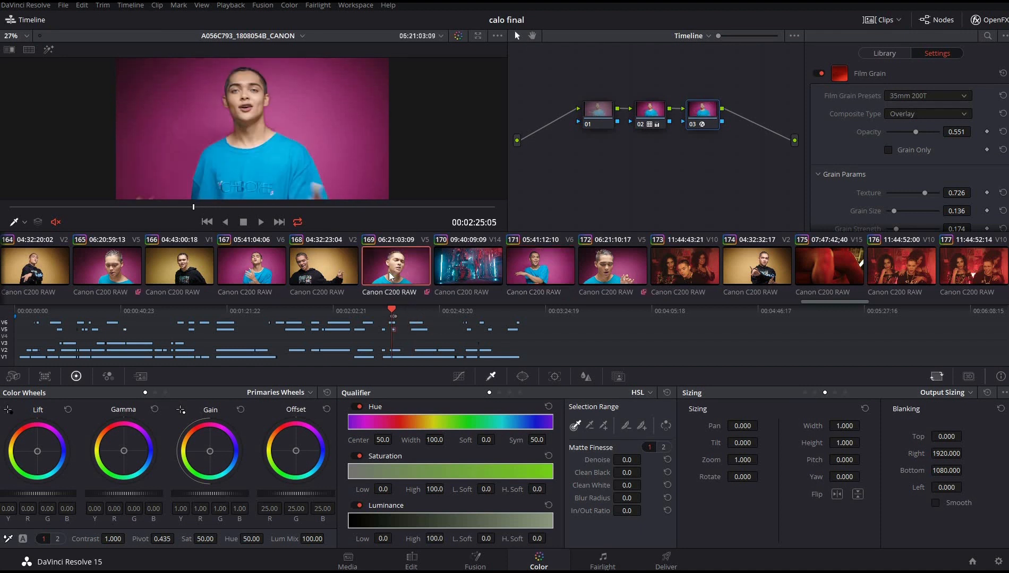
key("space")
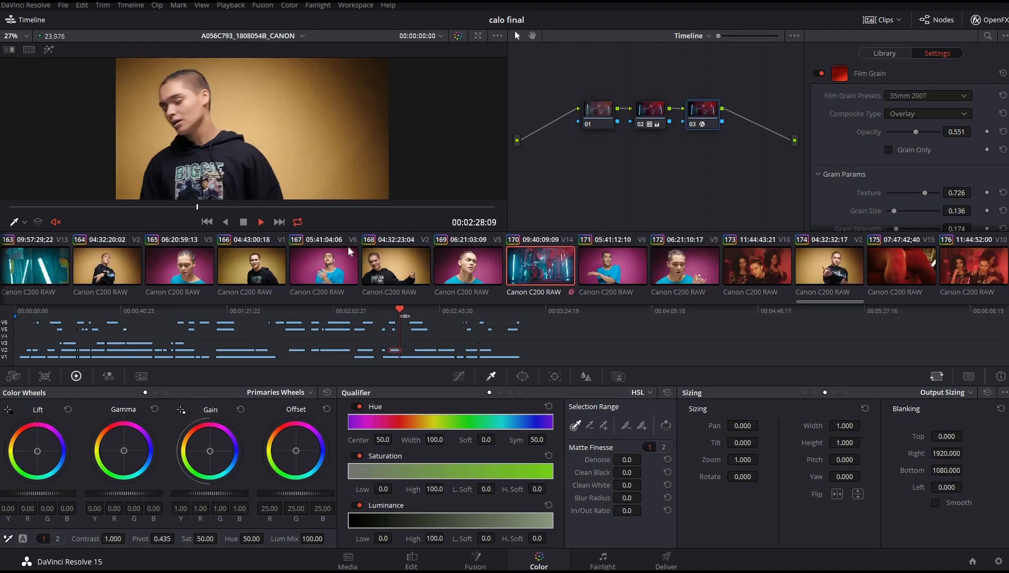
key("space")
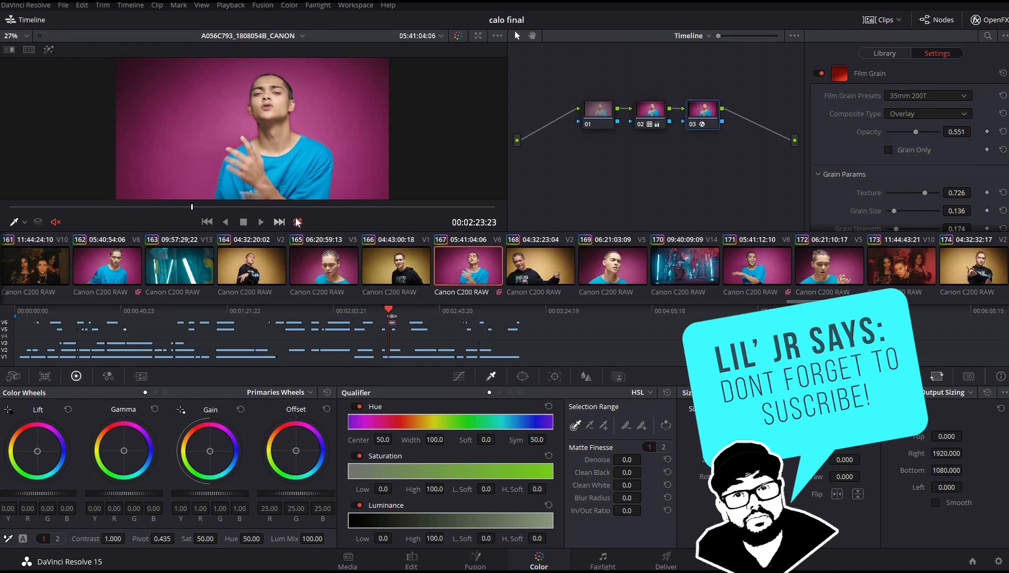
left_click(700, 36)
left_click(709, 114)
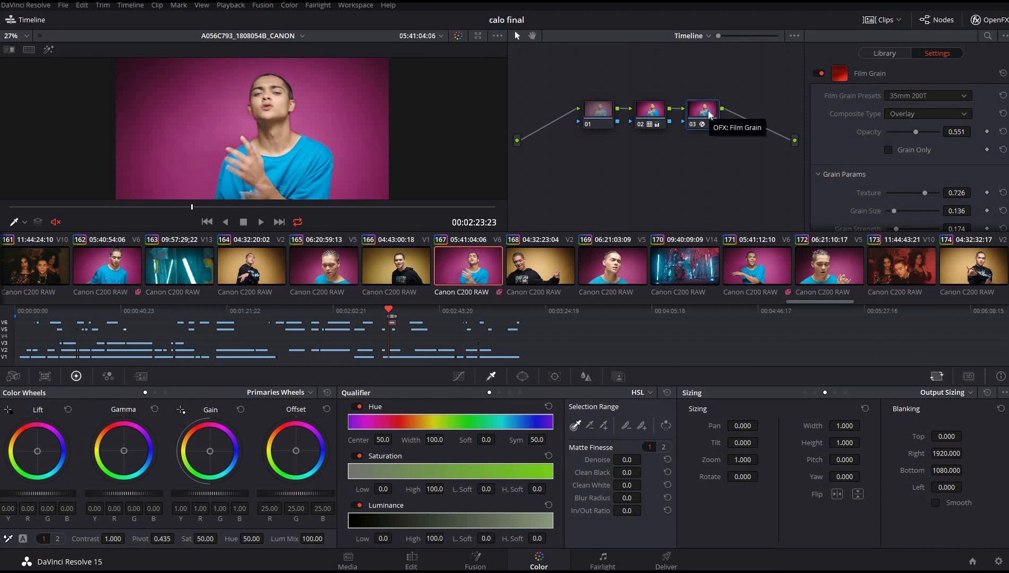